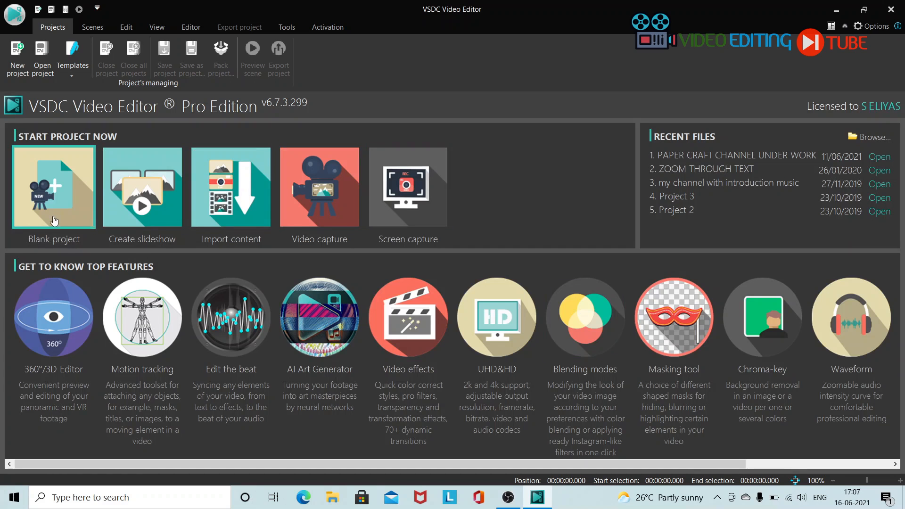
Step: Create a blank project titled VSDC WIPE TOOL, keeping the remaining project settings at their defaults
click(66, 191)
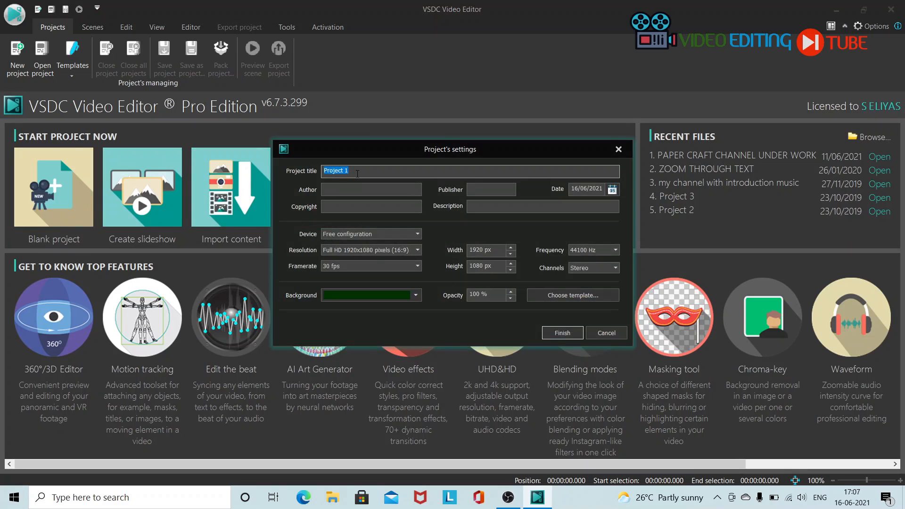
text(VSDC WIPE TOOL)
click(417, 295)
click(417, 296)
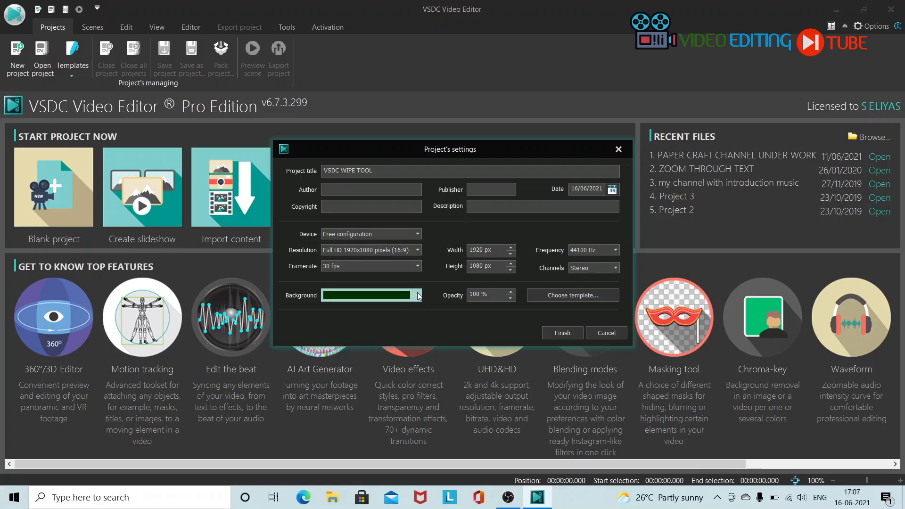
click(570, 331)
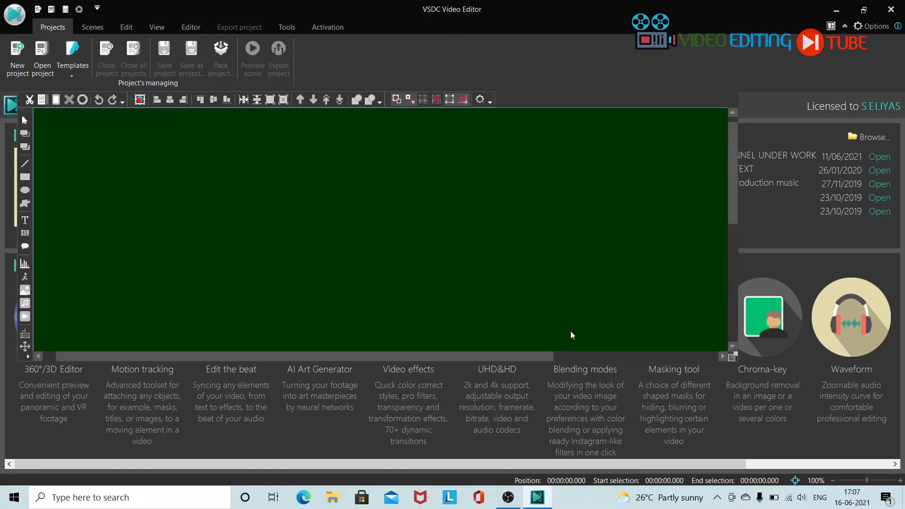
Step: Add a text object from the cursor position and draw its frame about 1707 by 517 px across the scene's middle
click(26, 224)
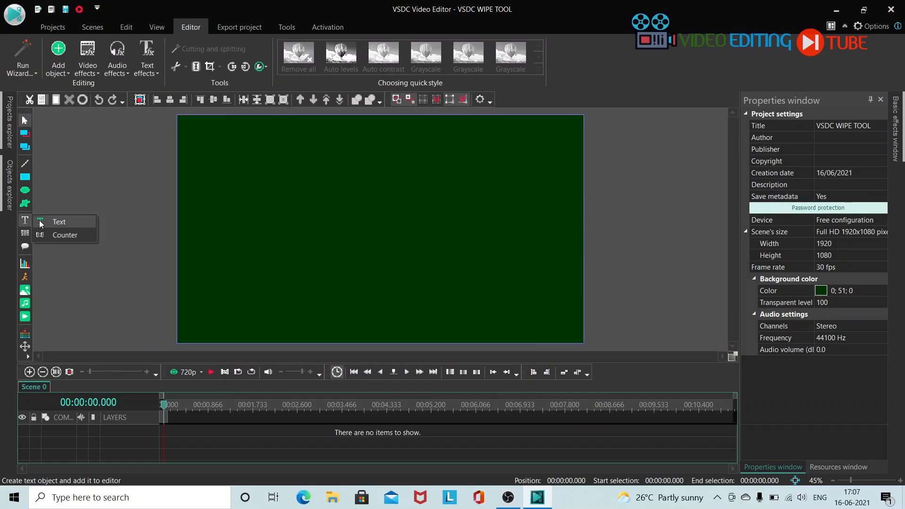
click(42, 221)
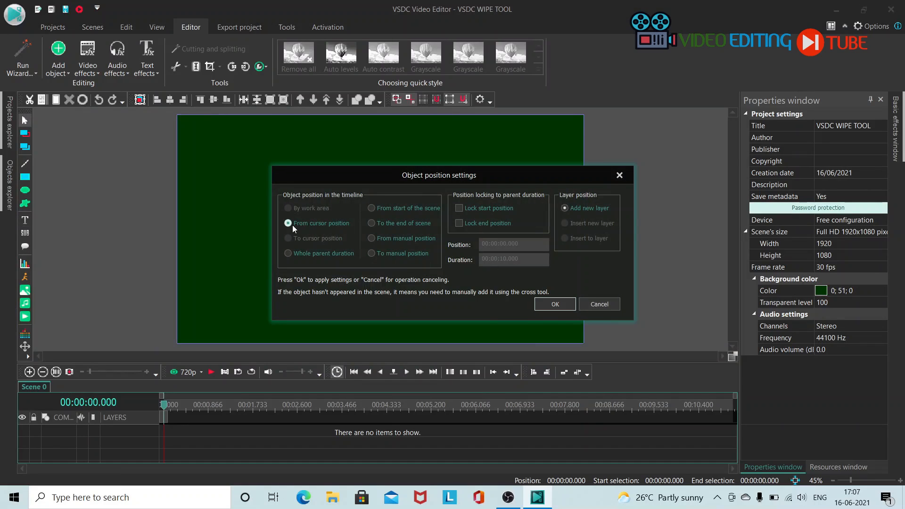
click(555, 303)
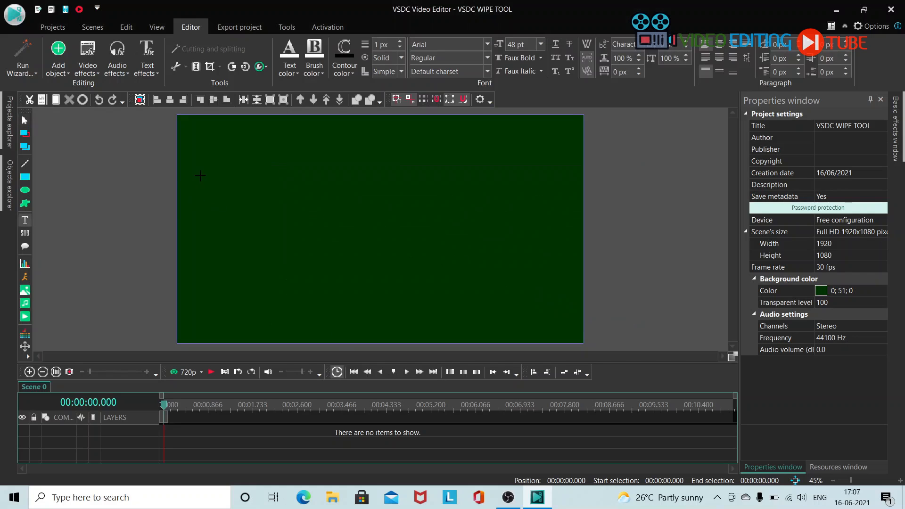
drag(200, 175, 562, 285)
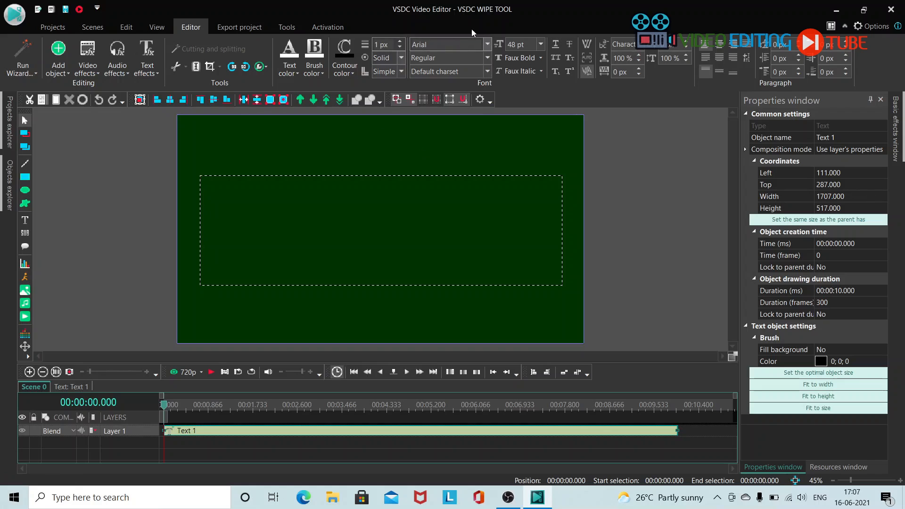
Step: Set the text object's font to Bahnschrift SemiLight Condensed and its size to 256 pt
click(487, 45)
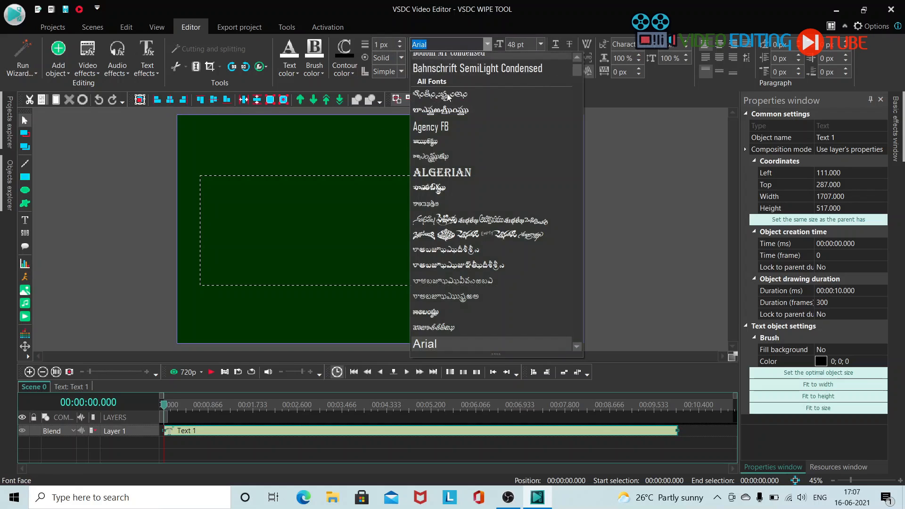
click(472, 68)
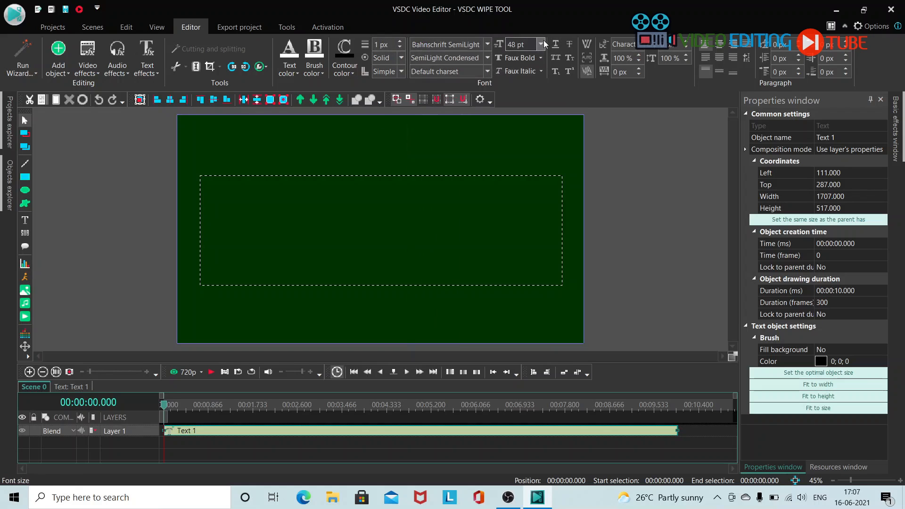
click(541, 44)
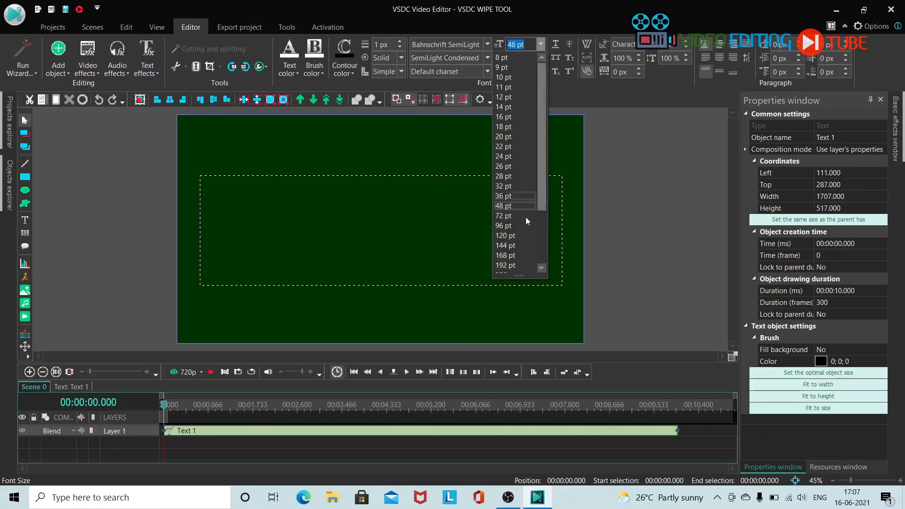
click(505, 266)
click(541, 44)
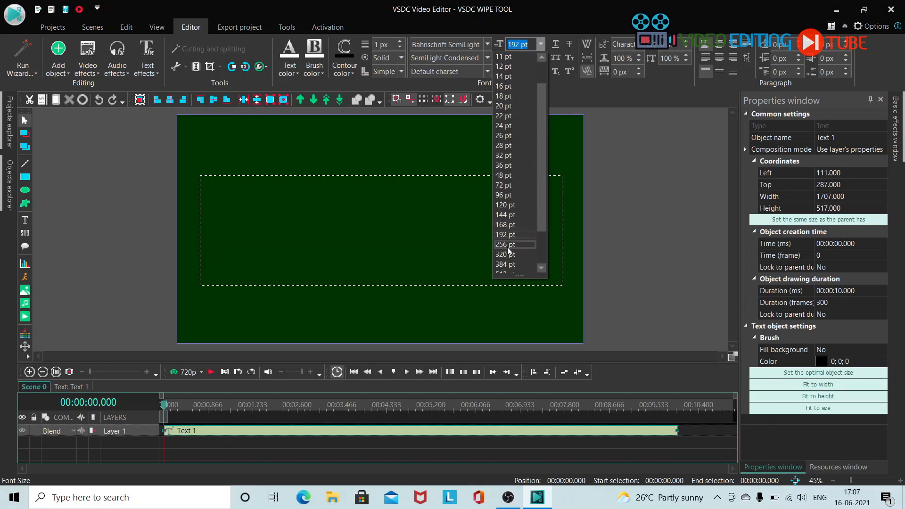
click(503, 229)
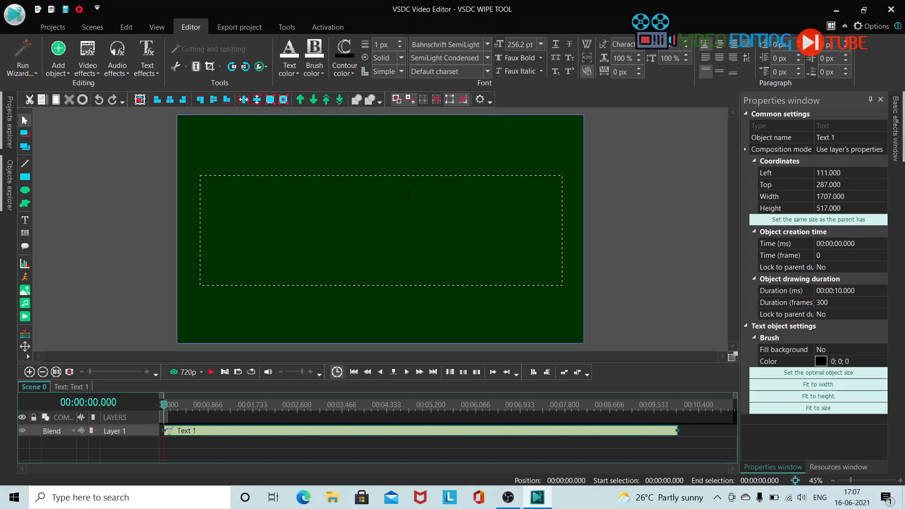
Step: Enter VSDC WIPE TOOL as the content of the text object
text(VSDV)
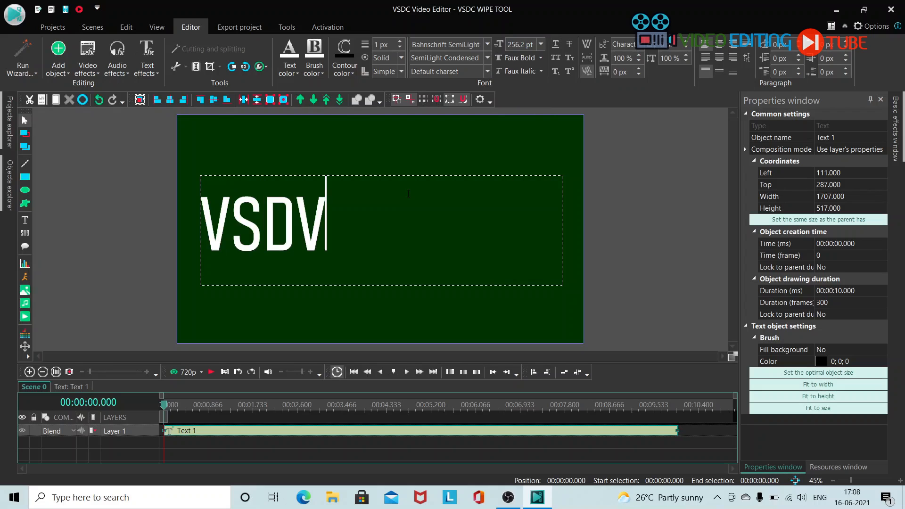
key(BackSpace)
text(C WIPE)
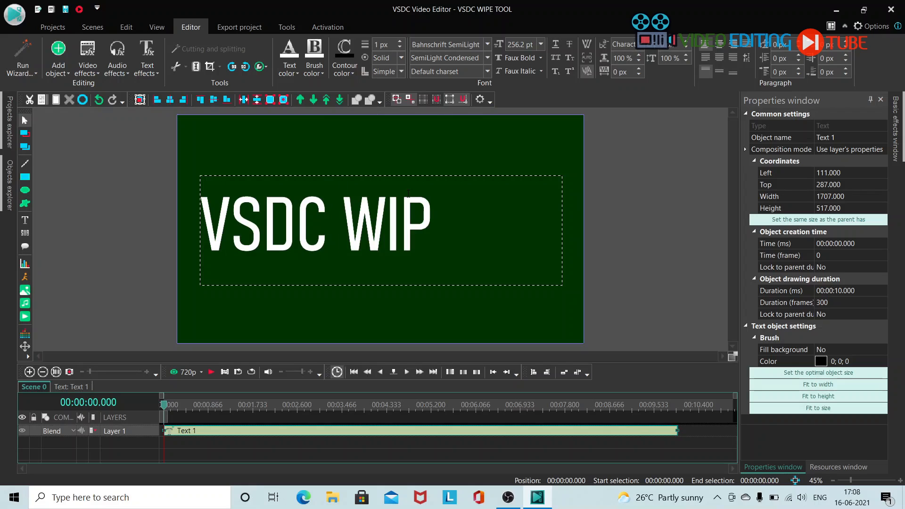
text( TO)
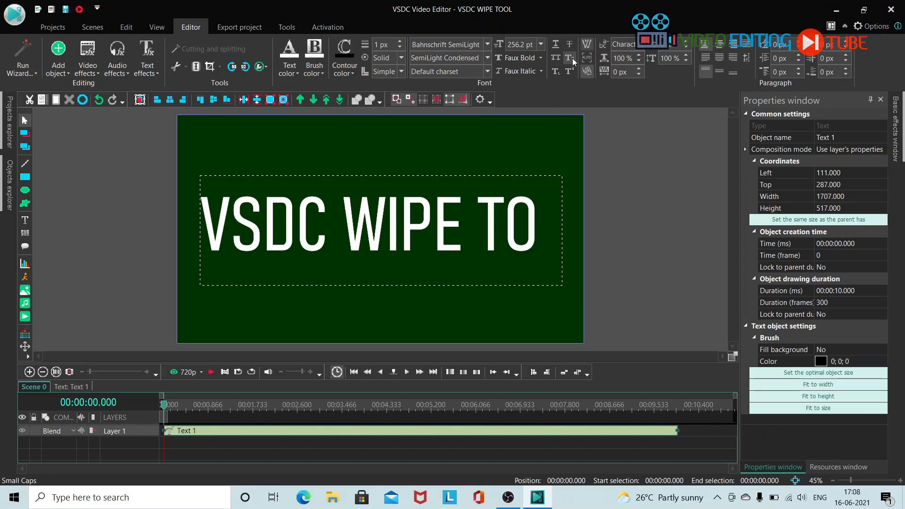
text(OL)
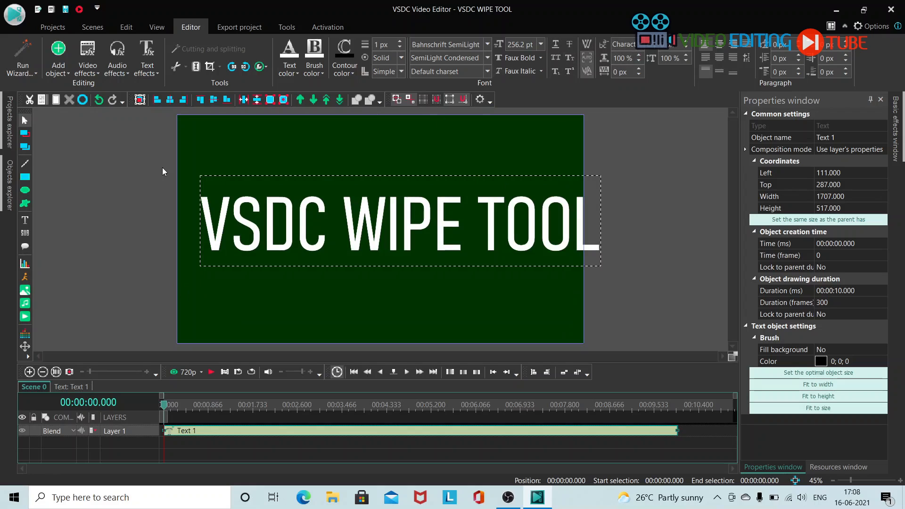
Step: Center the text object vertically and horizontally in the scene, and deselect it
click(218, 101)
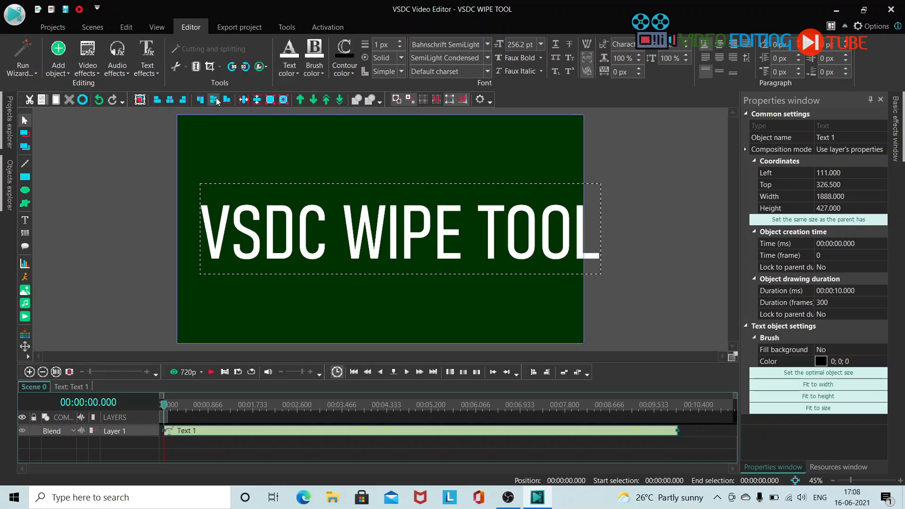
click(174, 104)
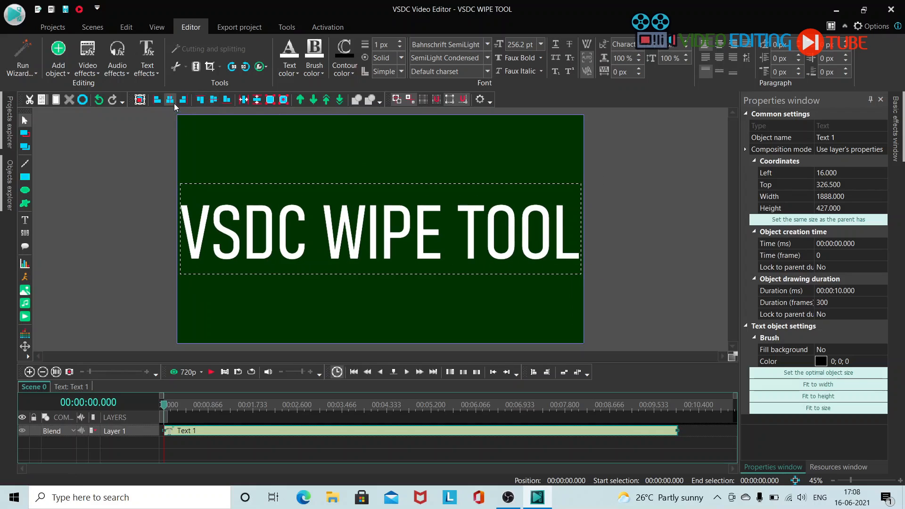
click(137, 258)
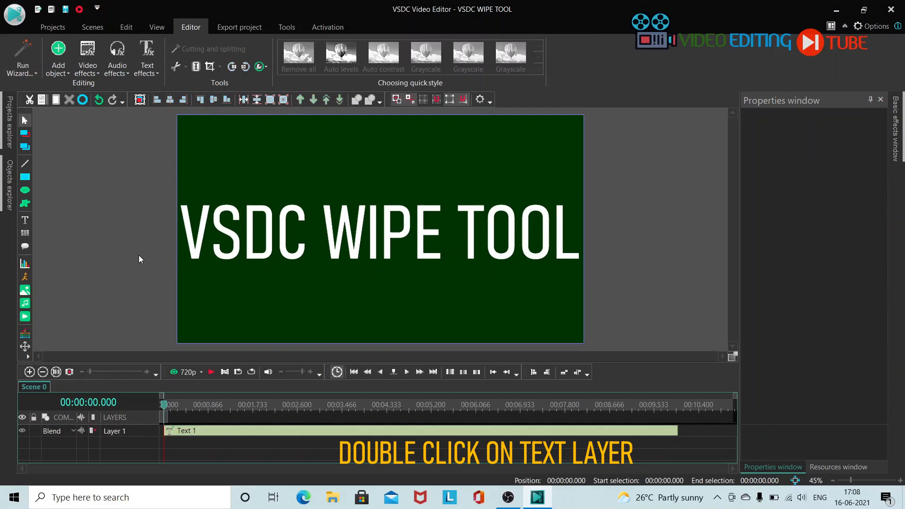
Step: Open the text object's own timeline and add a Wipe transition from the start of the scene lasting 1 second
click(180, 276)
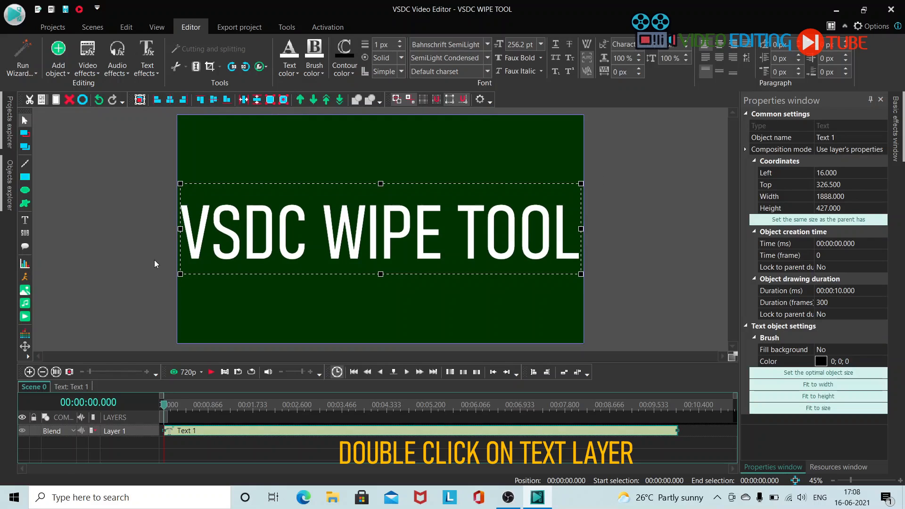
double_click(216, 431)
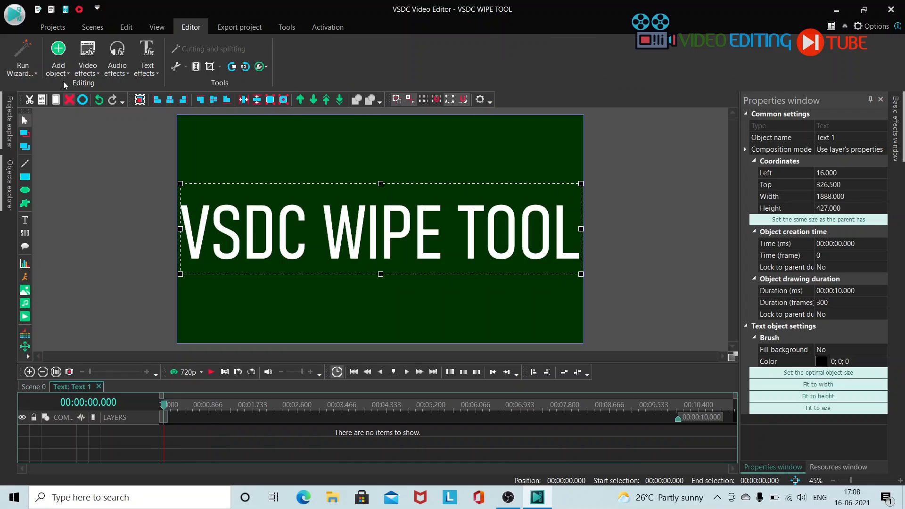
click(88, 68)
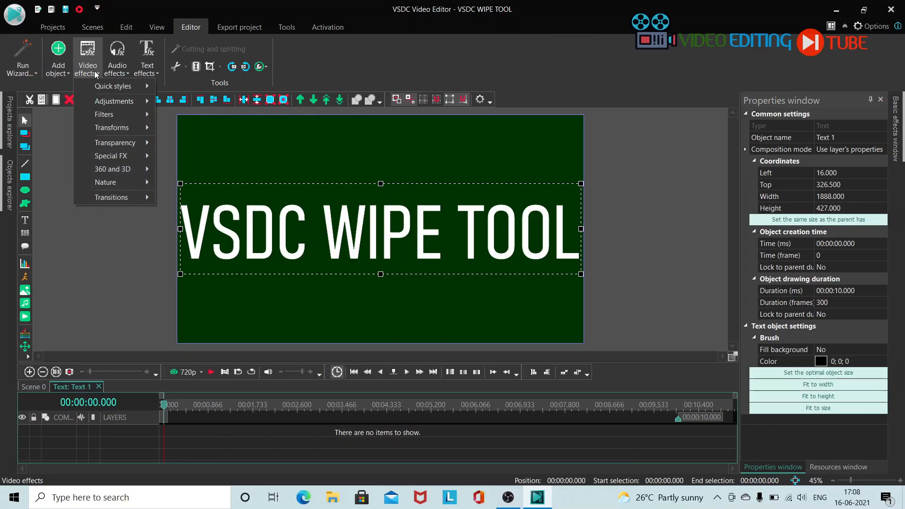
mouse_move(107, 197)
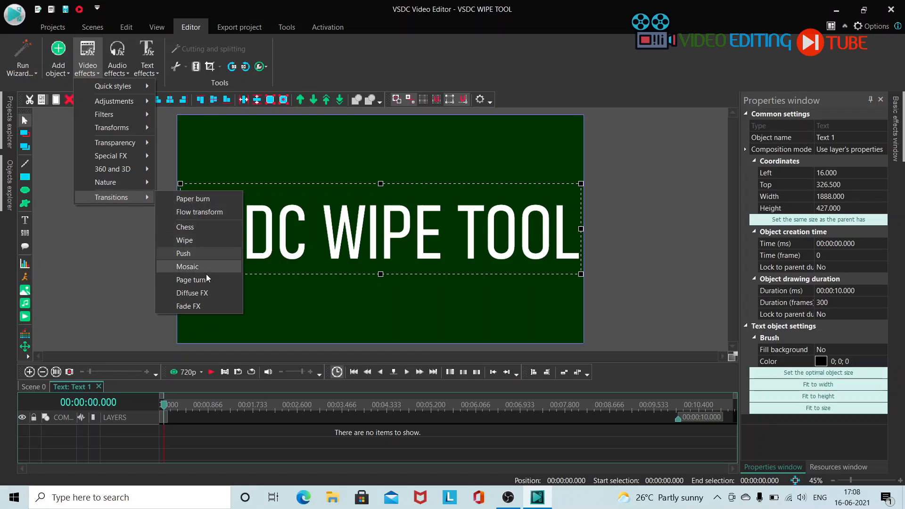
click(197, 243)
click(389, 207)
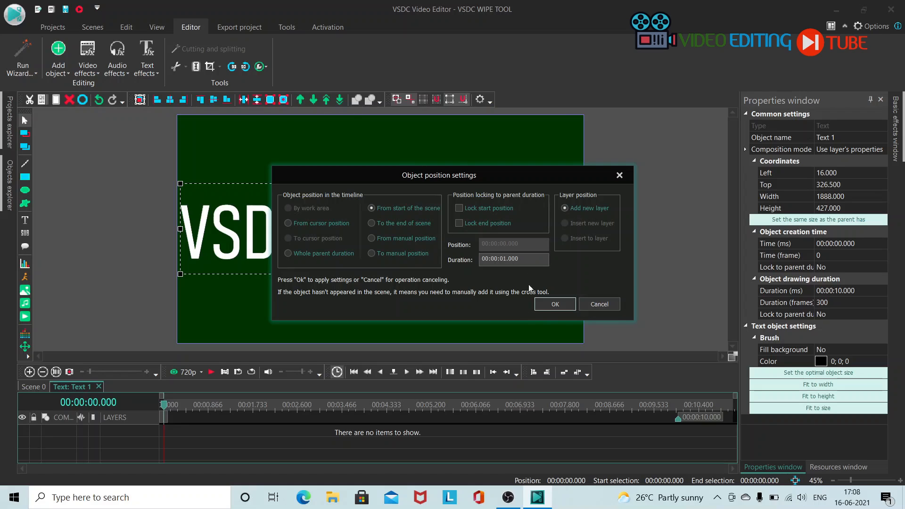
click(547, 307)
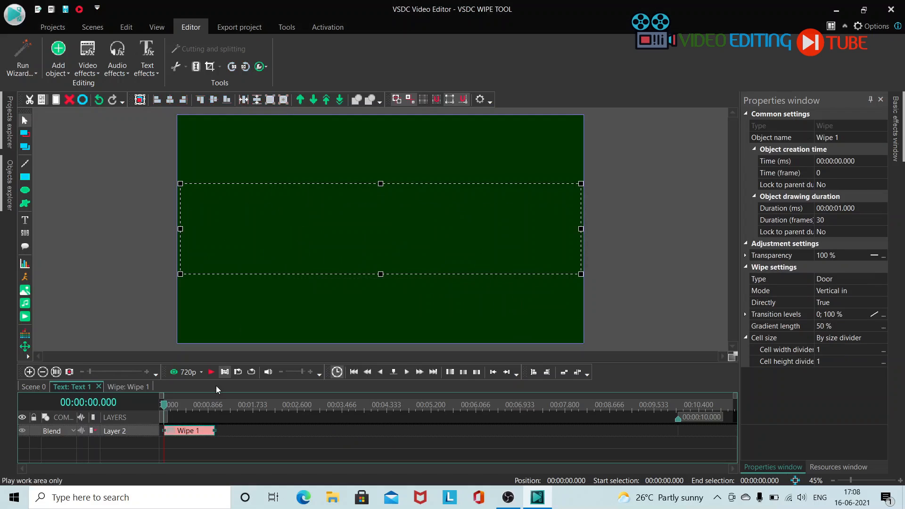
Step: Preview the default Door wipe on the text and place the playhead at 00:00:00.100
click(211, 372)
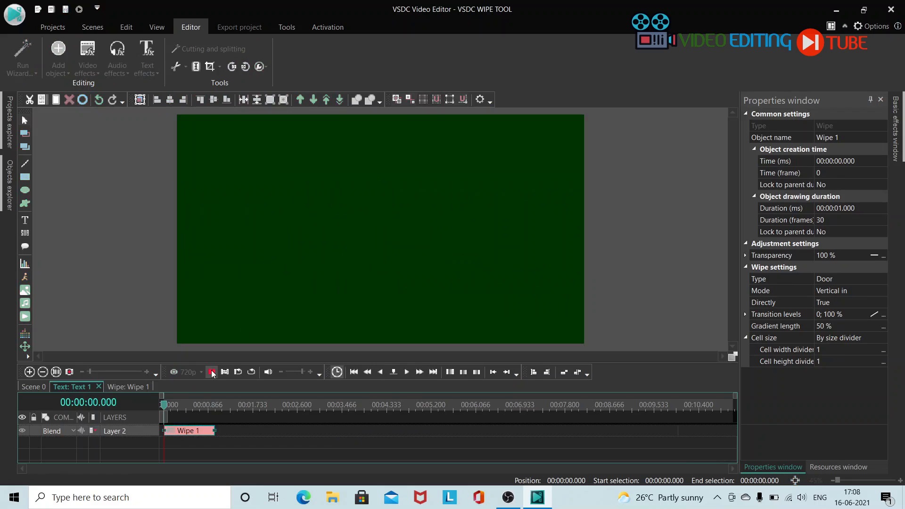
click(211, 372)
click(169, 407)
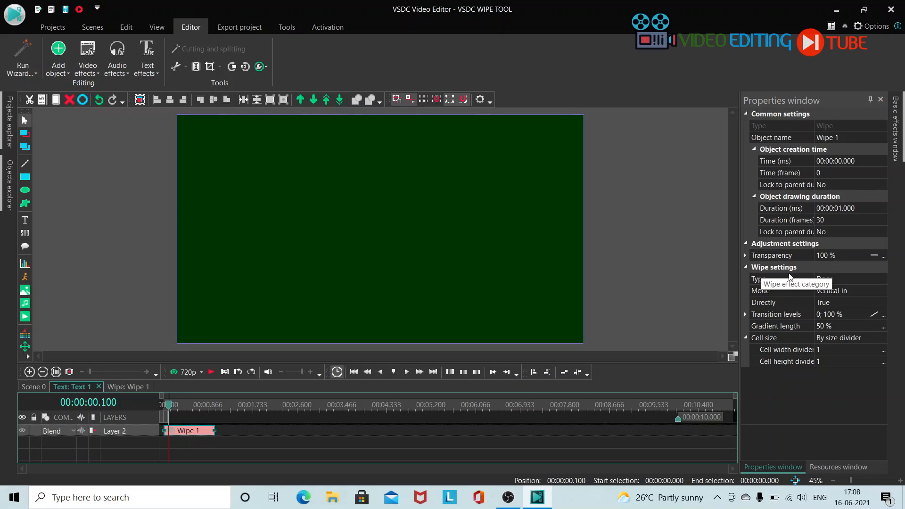
Step: Change the wipe's type to Side and preview the effect on the text
click(777, 280)
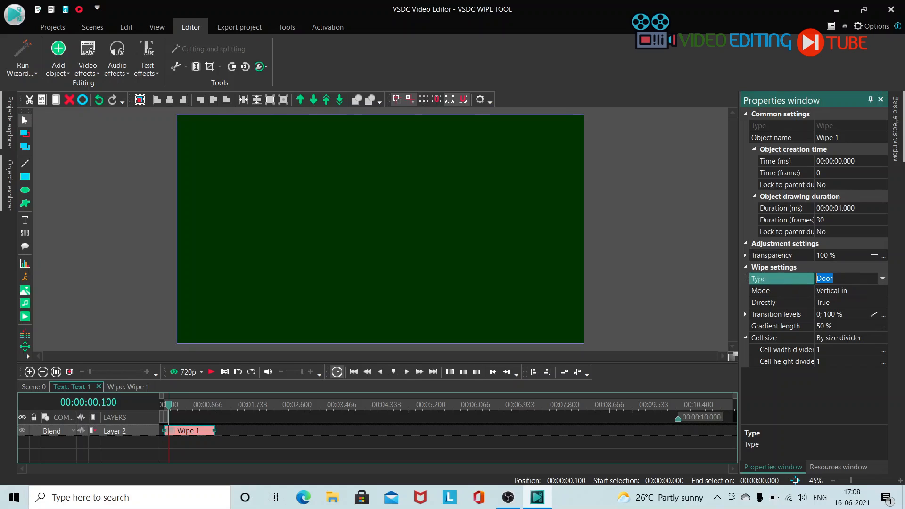
click(872, 284)
click(882, 279)
click(838, 302)
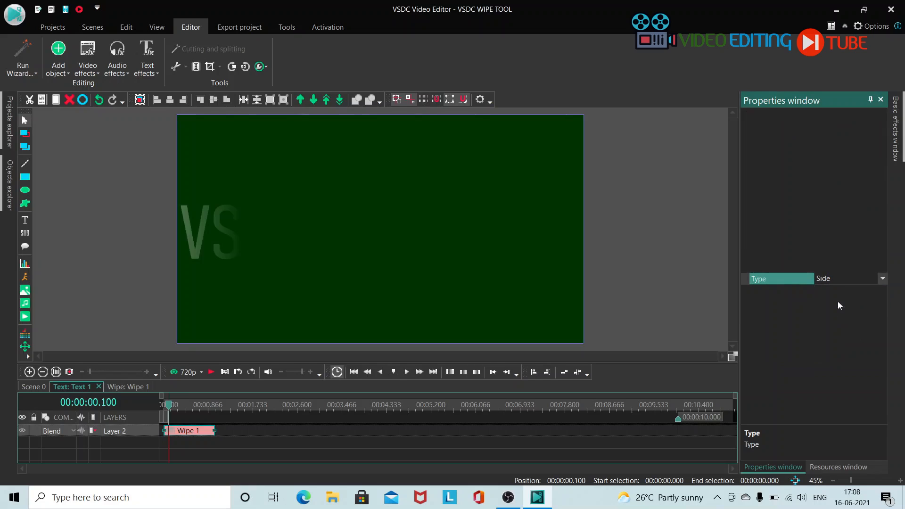
click(210, 372)
click(208, 376)
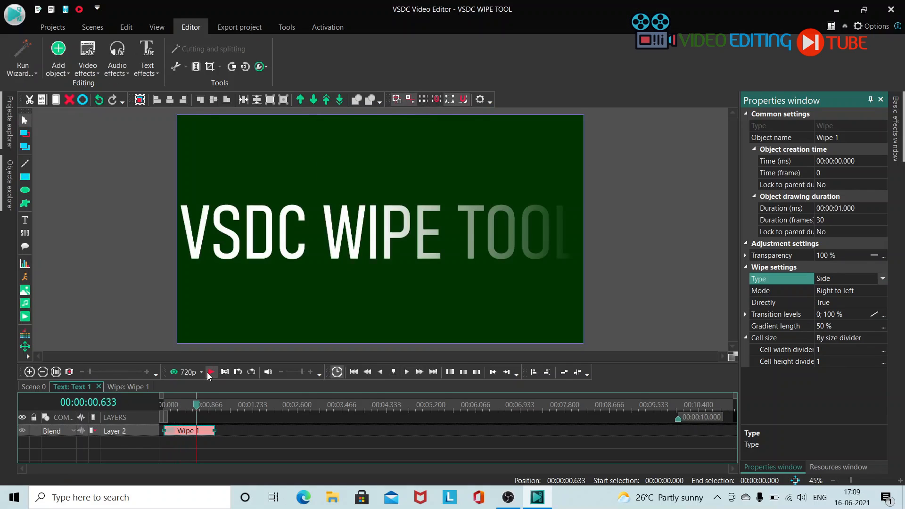
Step: Extend the wipe's duration to about 3.4 seconds on the timeline and preview the slower transition
drag(213, 430, 337, 430)
click(211, 373)
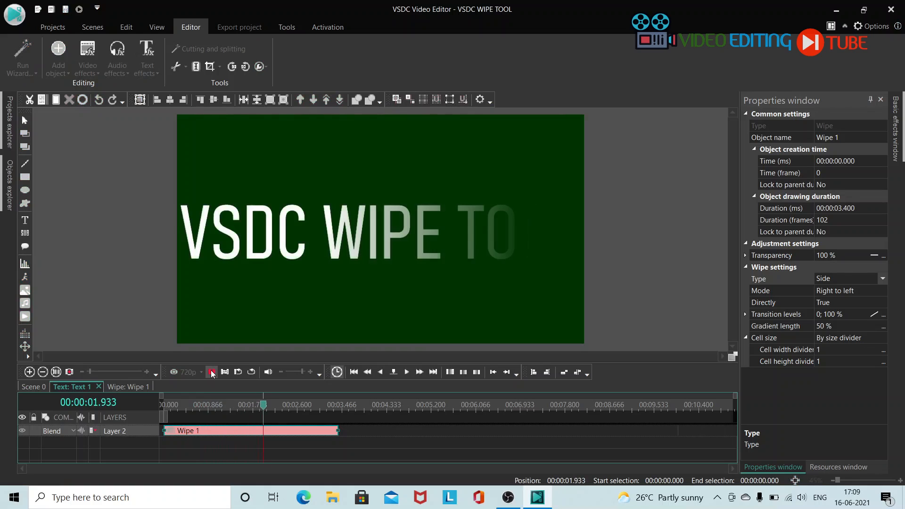
click(211, 373)
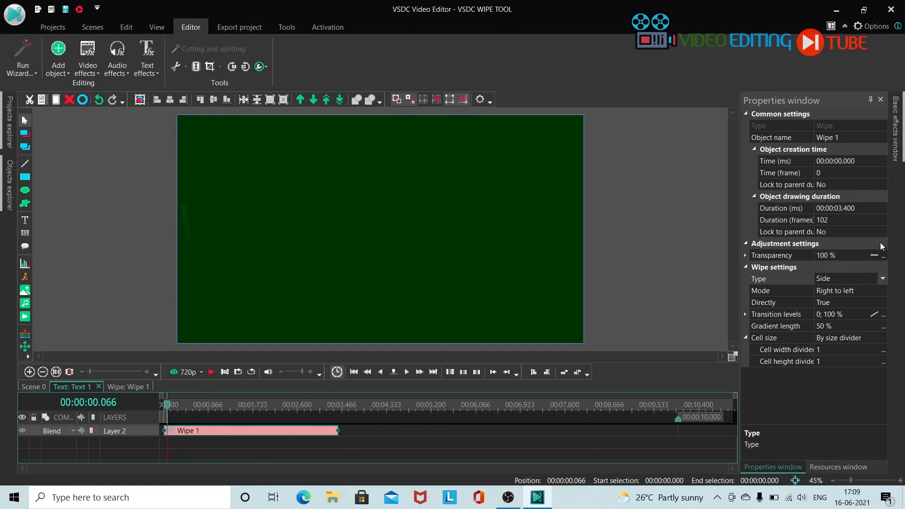
Step: Change the wipe's type to Center and preview the effect on the text
click(881, 279)
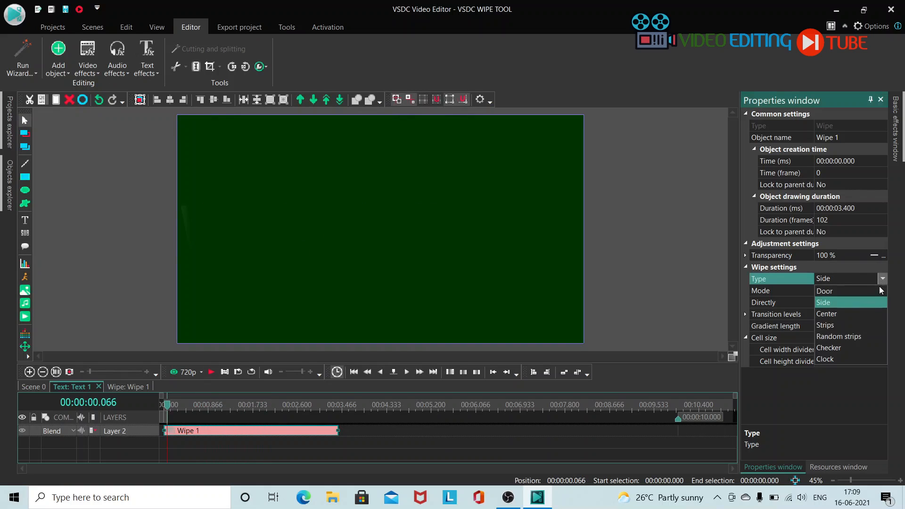
click(827, 313)
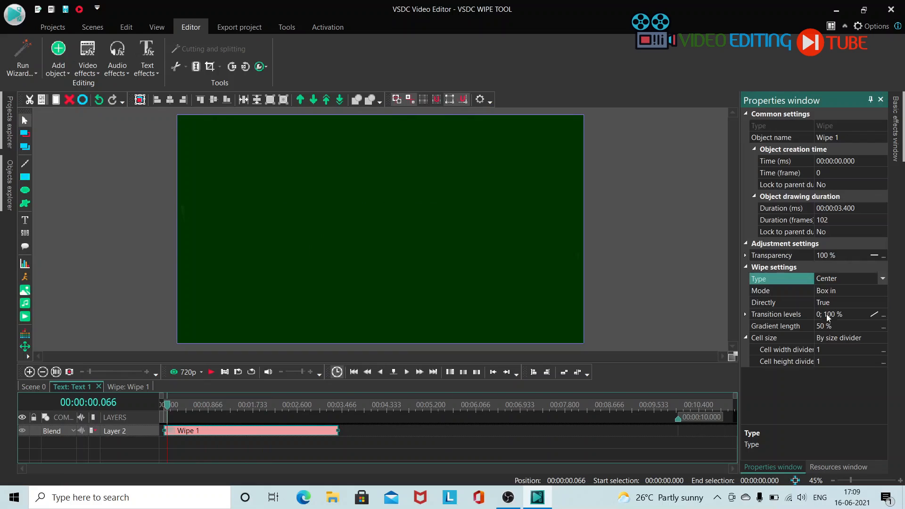
click(211, 372)
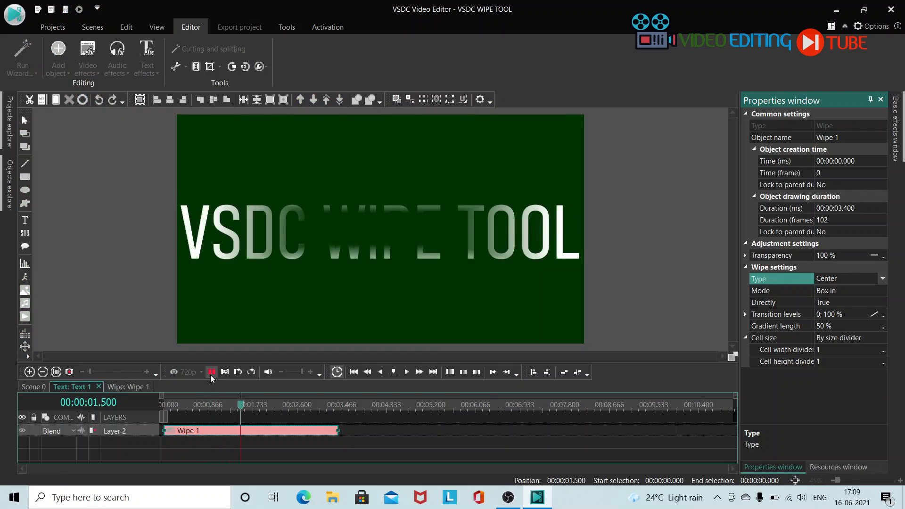
Step: Stop the Center preview, then change the wipe's type to Strips and preview it from near the timeline's start
click(211, 375)
click(171, 403)
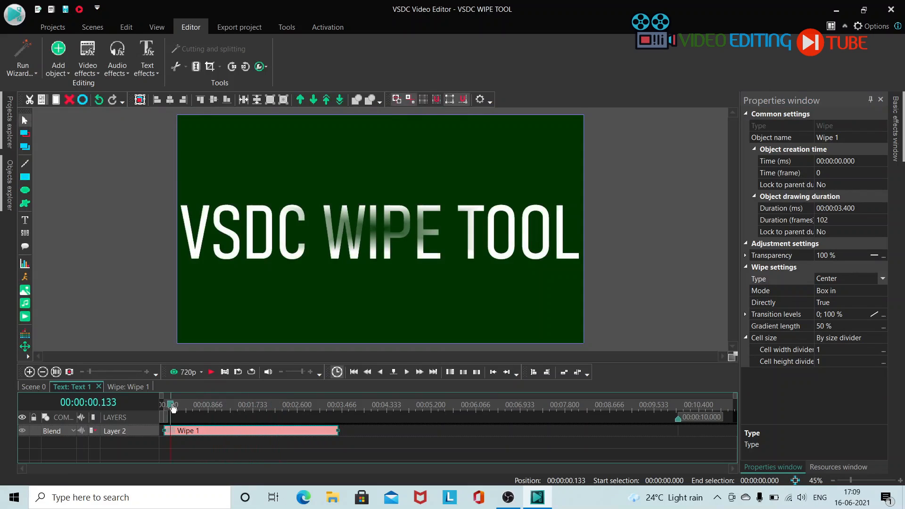
click(882, 279)
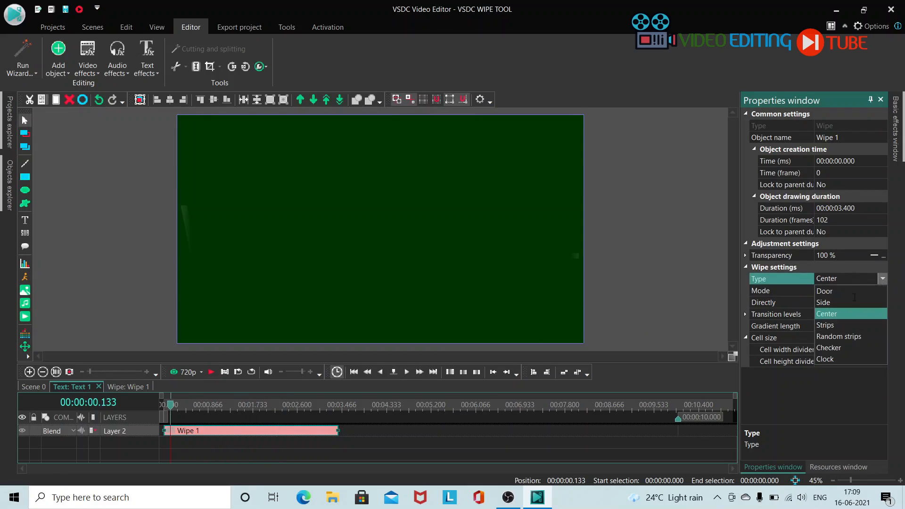
click(828, 325)
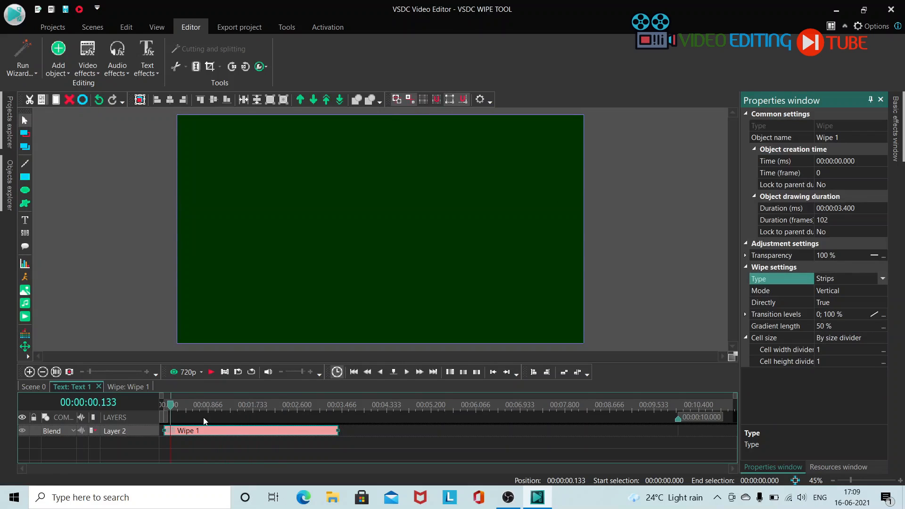
click(211, 372)
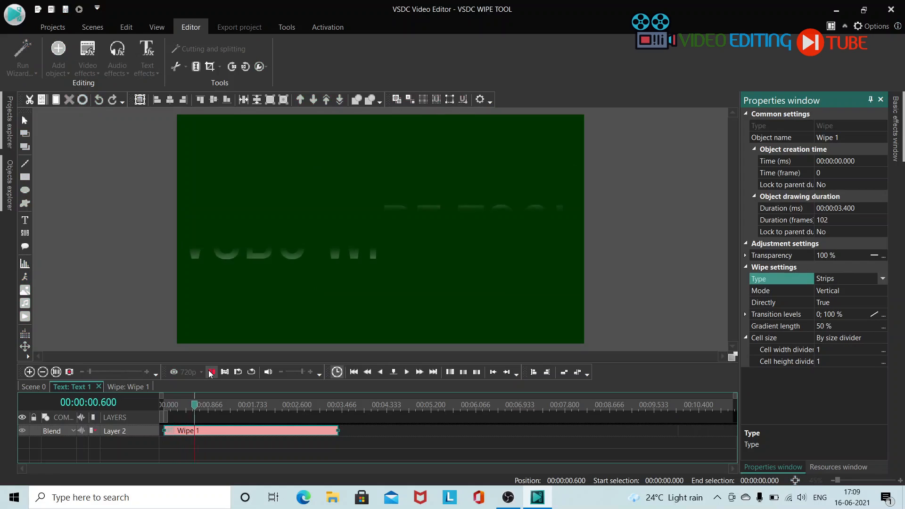
click(211, 372)
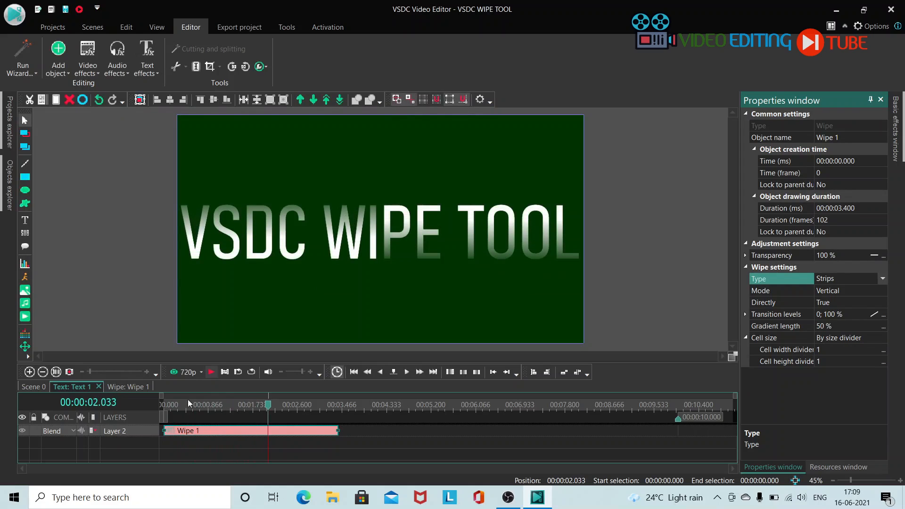
Step: Change the wipe's type to Random strips and preview the effect from near the start of the timeline
click(168, 408)
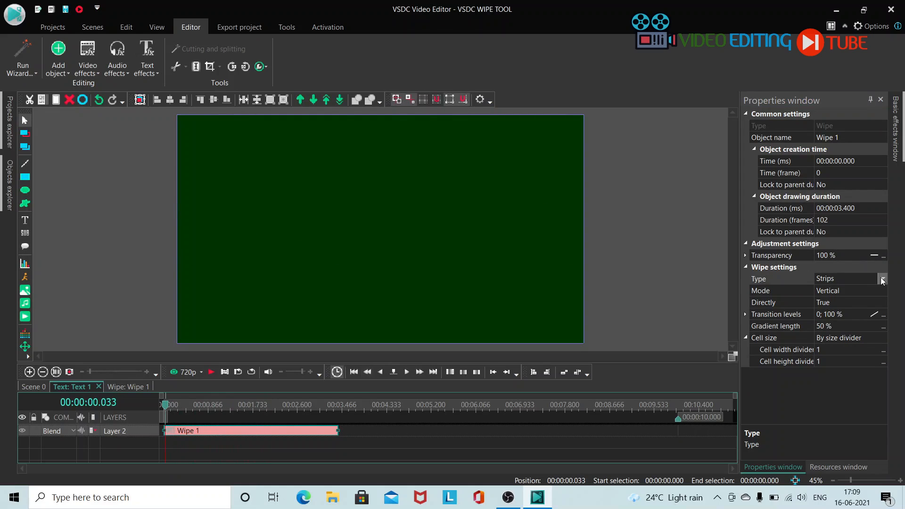
click(882, 279)
click(837, 337)
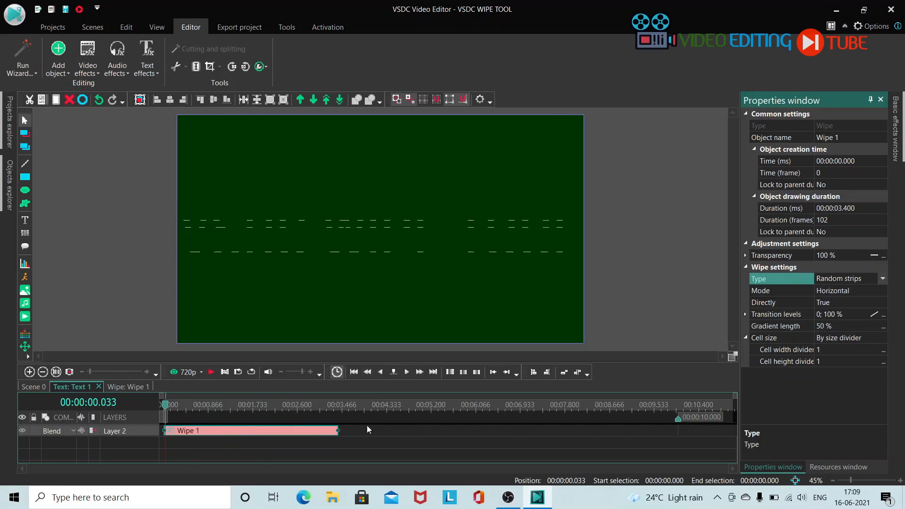
click(211, 372)
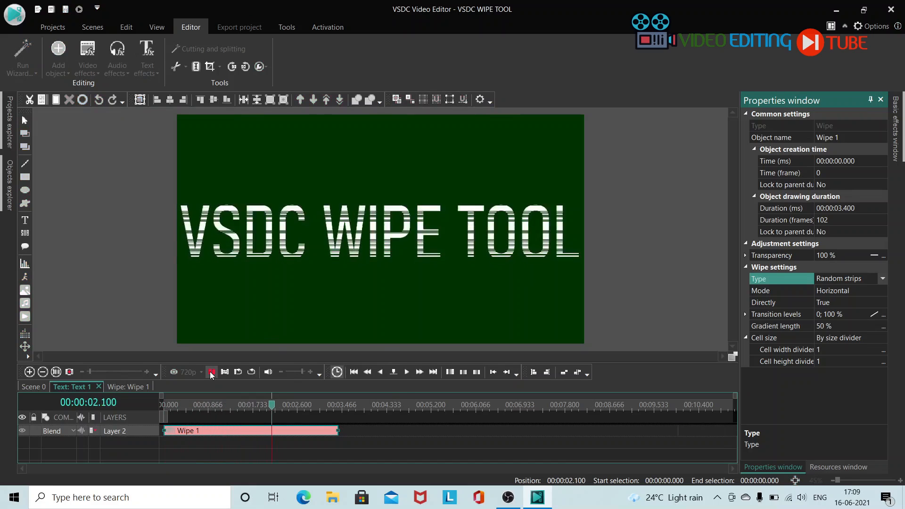
click(211, 372)
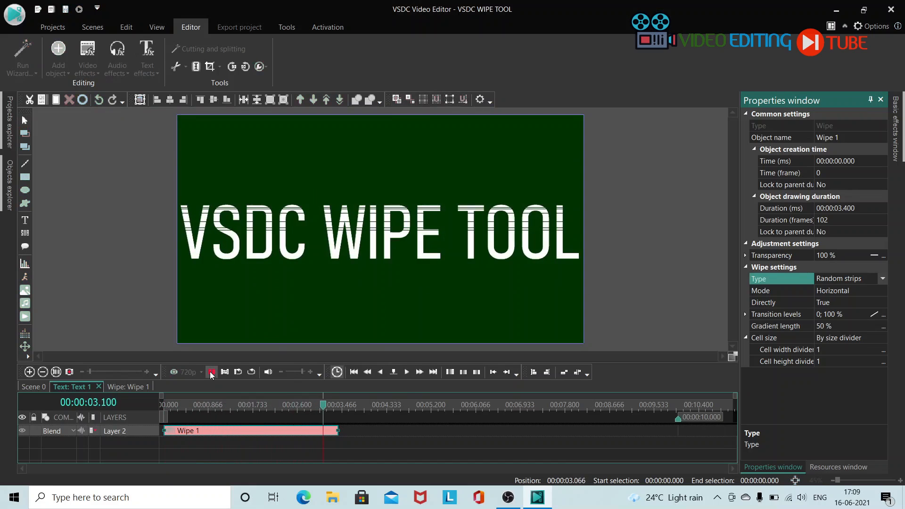
click(211, 372)
click(211, 372)
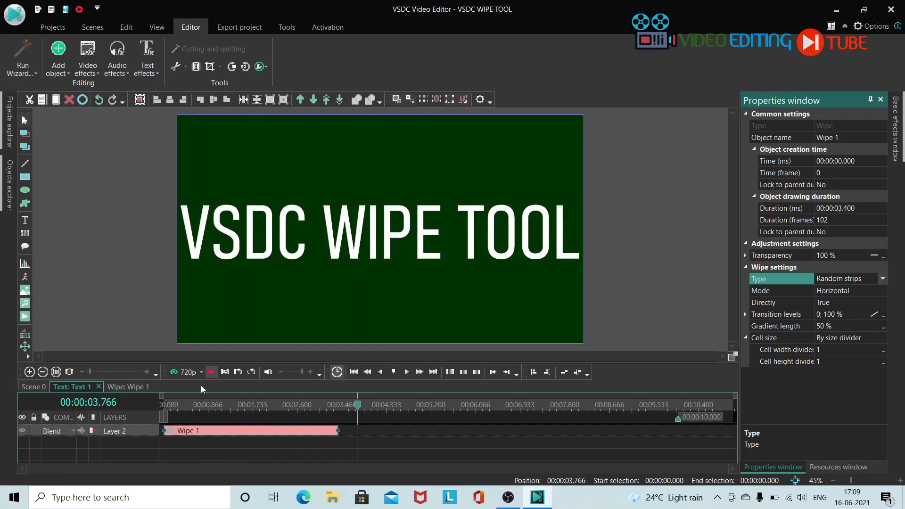
Step: Change the wipe's type to Checker and preview the effect on the text from 00:00:00.200
click(174, 405)
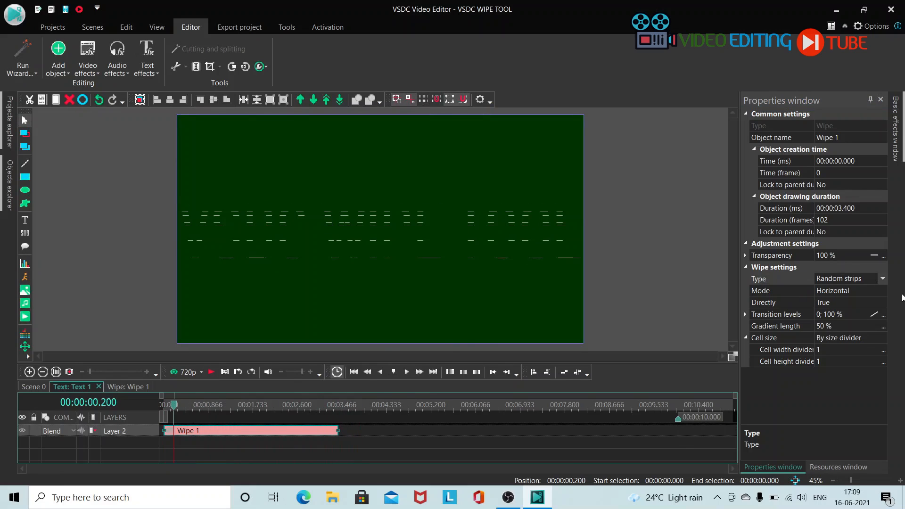
click(882, 278)
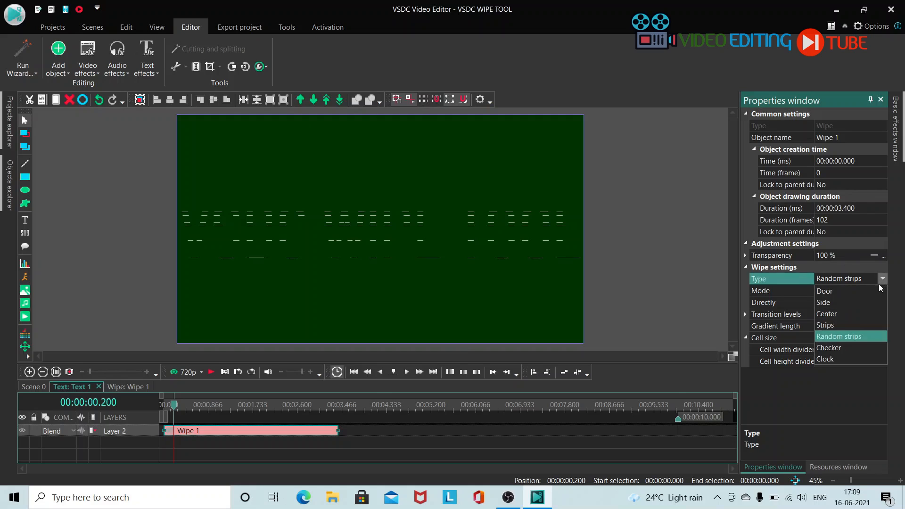
click(830, 348)
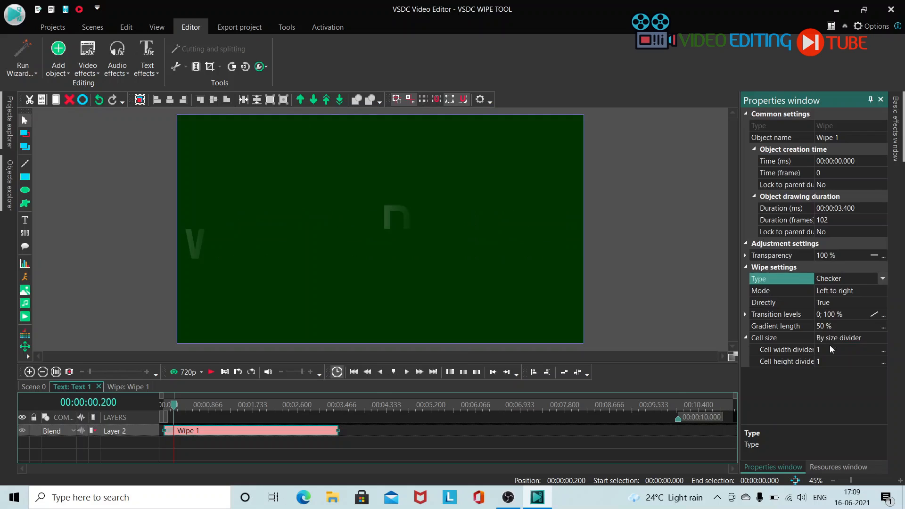
click(211, 371)
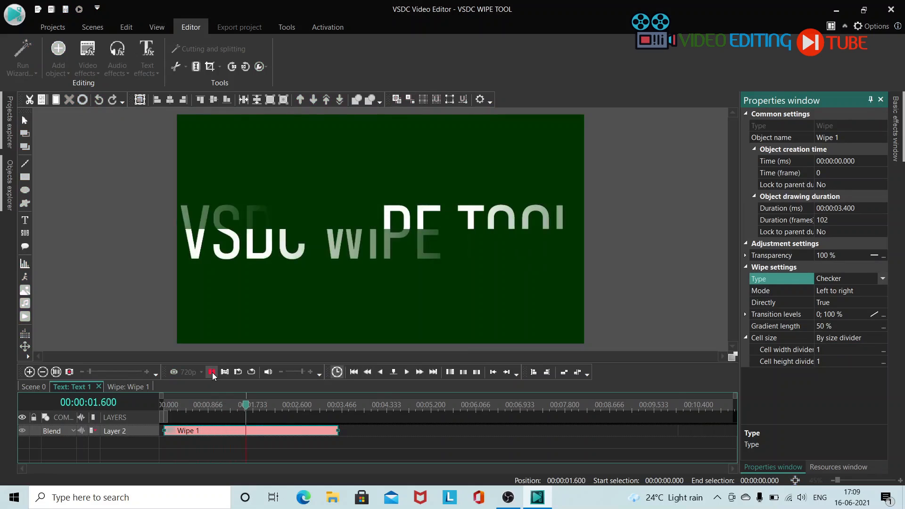
click(212, 372)
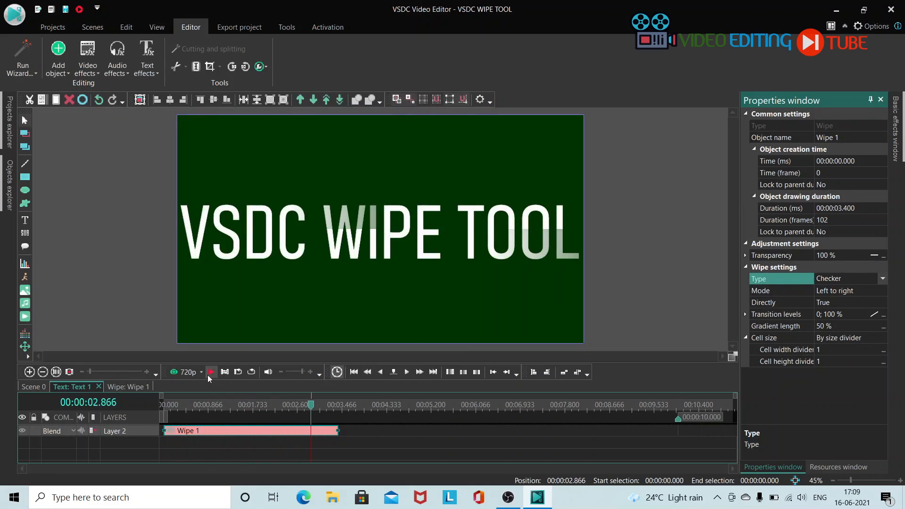
Step: Change the wipe's type to Clock and preview the effect on the text from 00:00:00.100
click(168, 406)
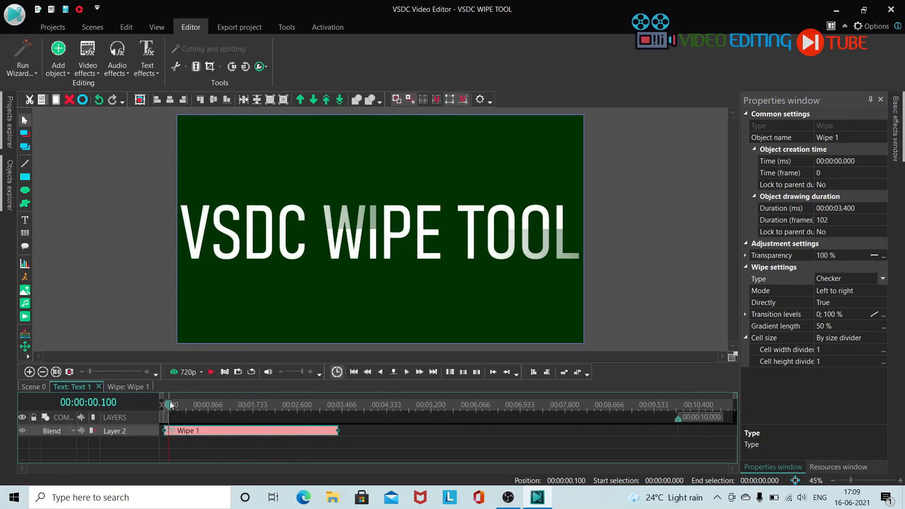
click(880, 278)
click(817, 360)
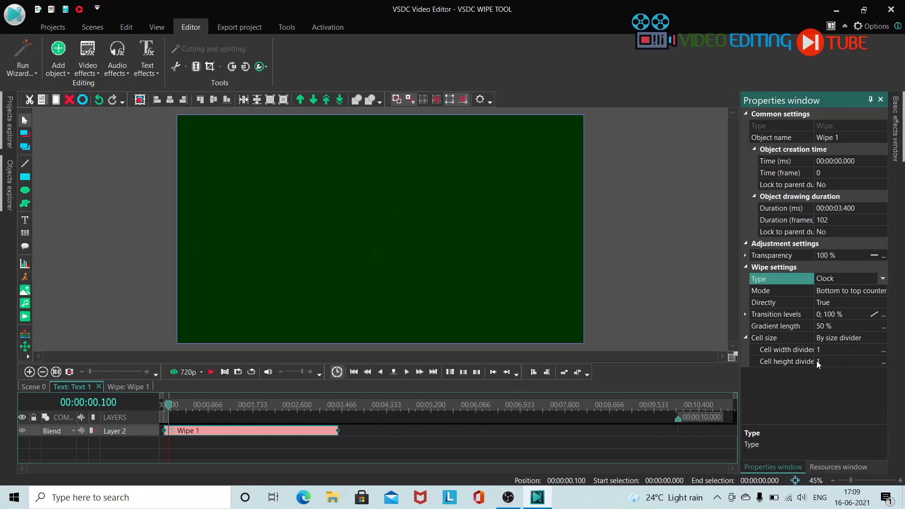
click(211, 372)
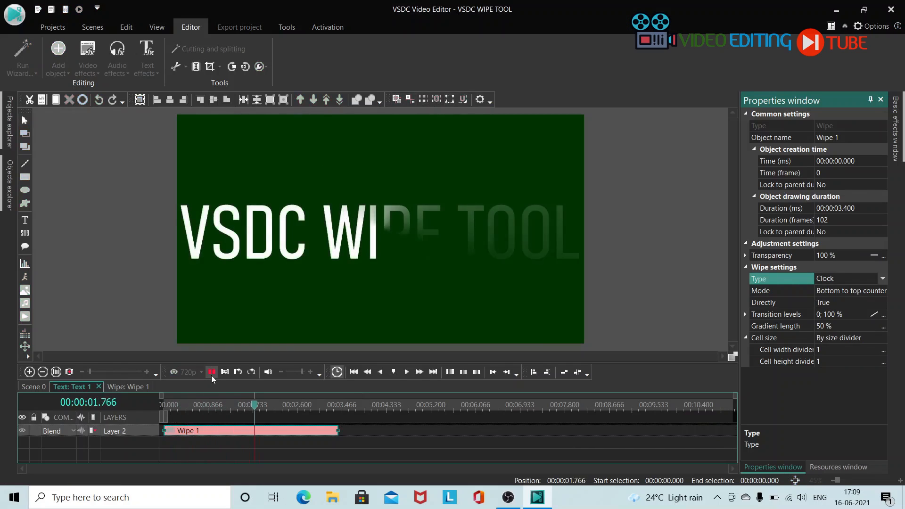
click(211, 372)
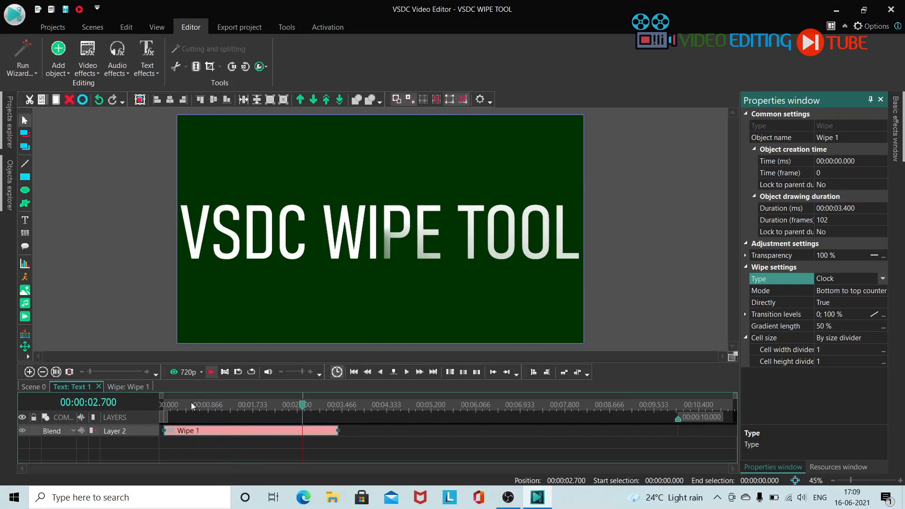
Step: Set the wipe's type back to Side and preview its Right to left mode from near the timeline's start
click(167, 407)
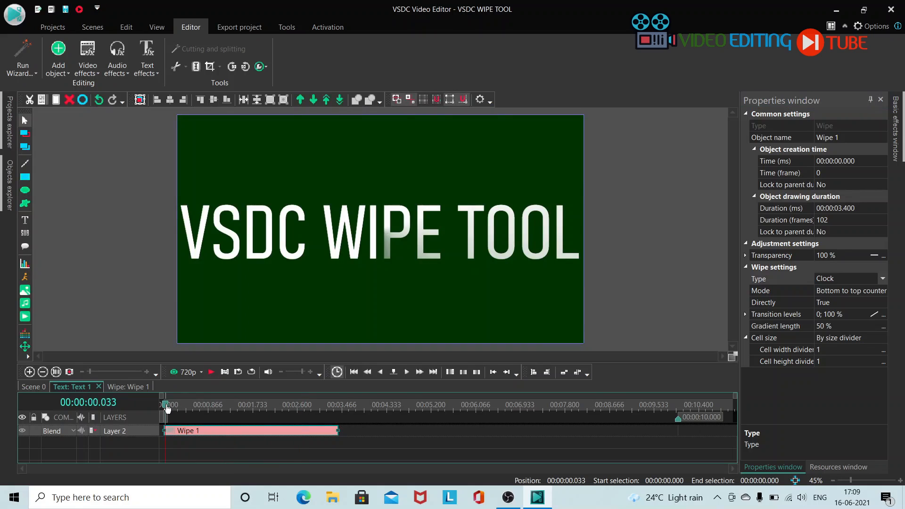
click(881, 279)
click(820, 300)
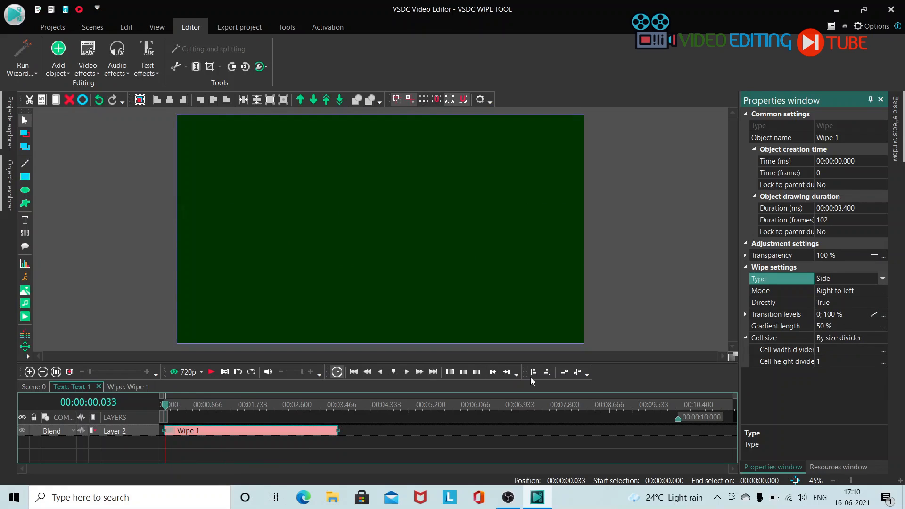
click(212, 373)
click(210, 373)
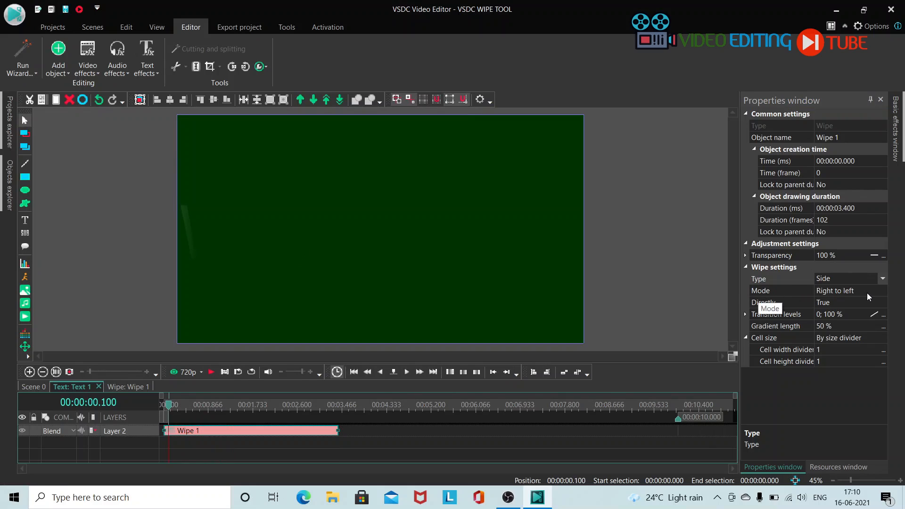
Step: Change the Side wipe's mode to Left to right and preview the effect on the text
click(868, 293)
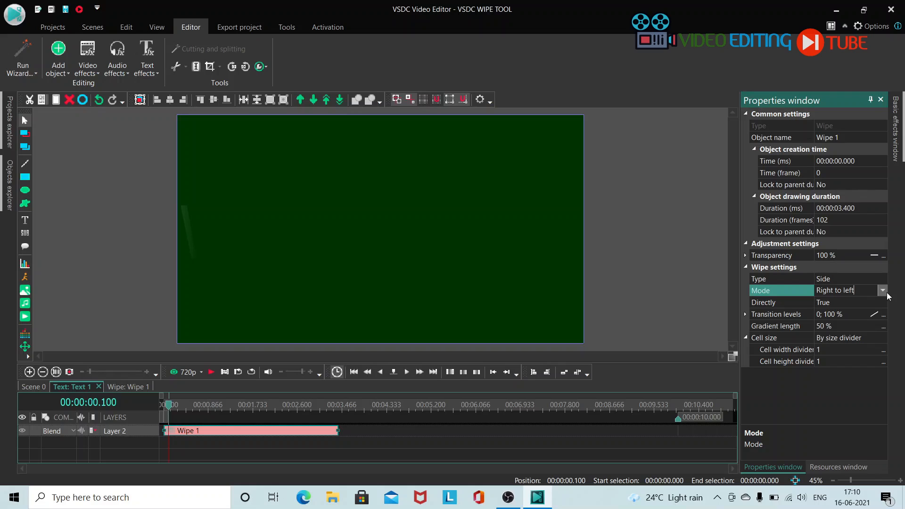
click(882, 291)
click(822, 314)
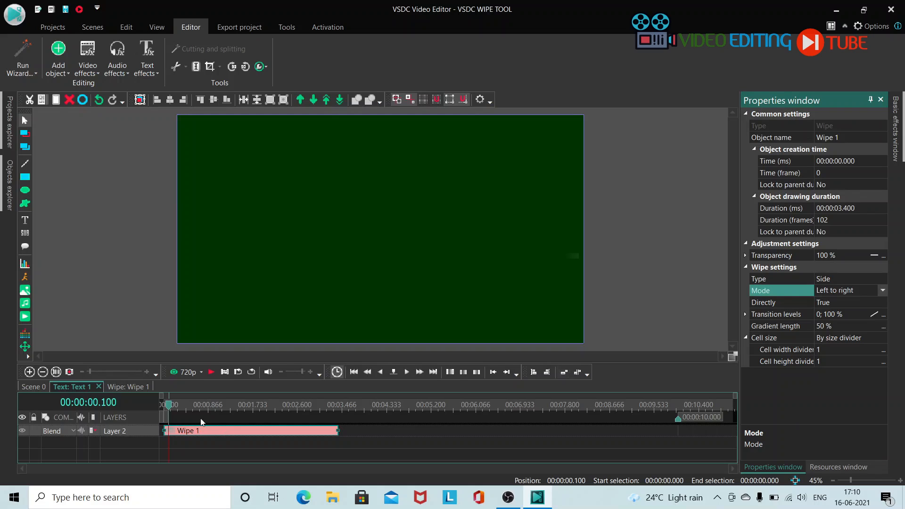
click(212, 372)
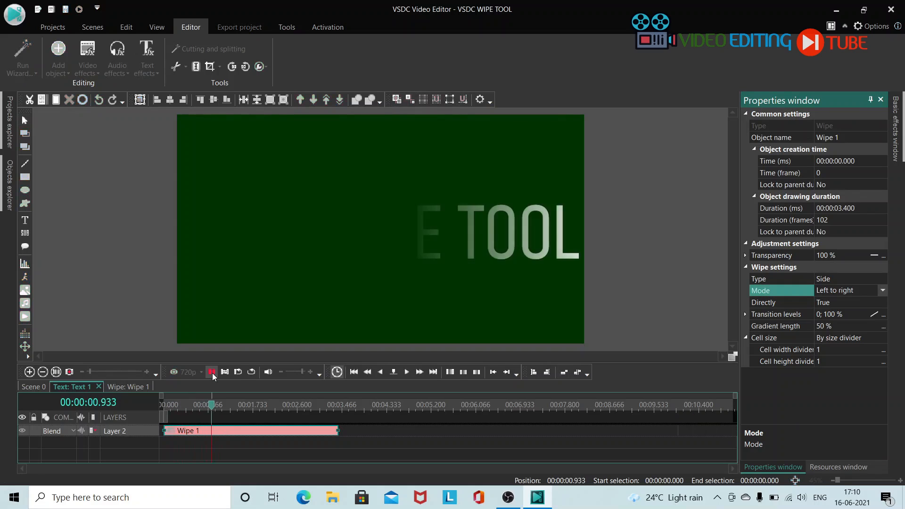
click(212, 373)
Step: Change the Side wipe's mode to Bottom to top and preview the effect from 00:00:00.200
click(174, 406)
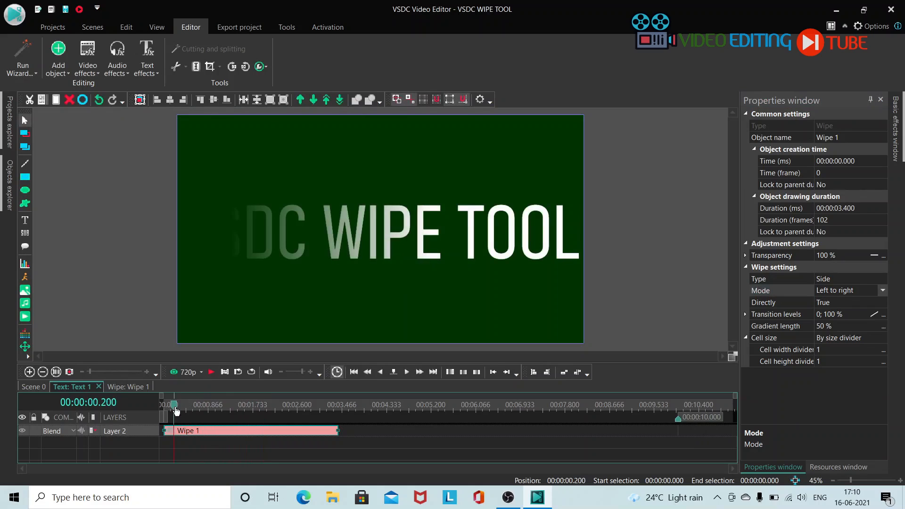
click(870, 290)
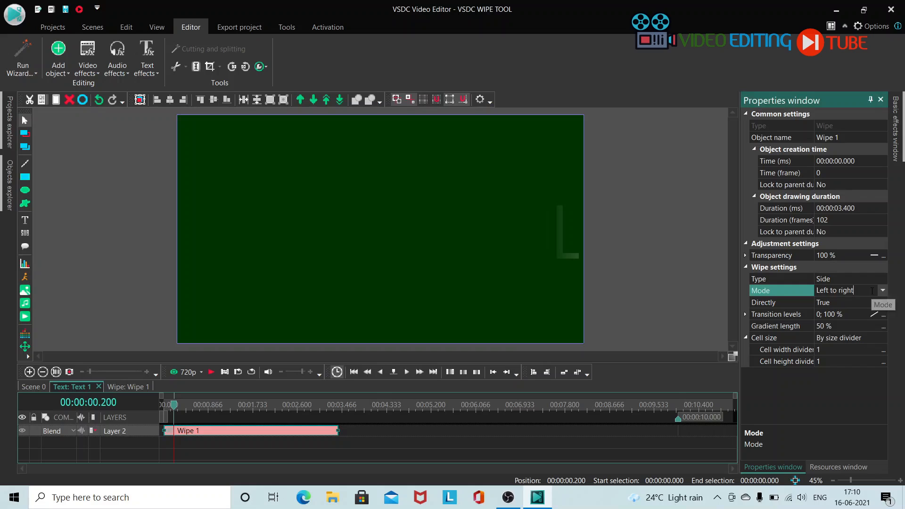
click(882, 290)
click(823, 326)
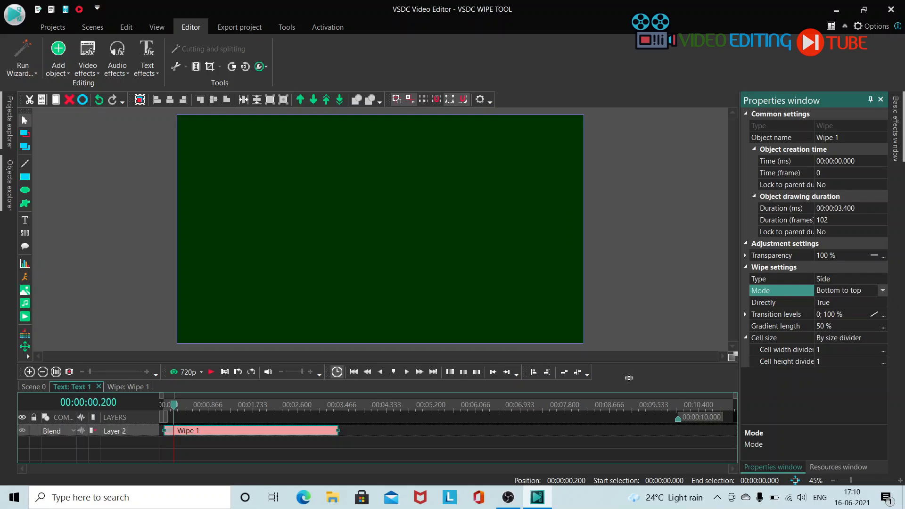
click(211, 373)
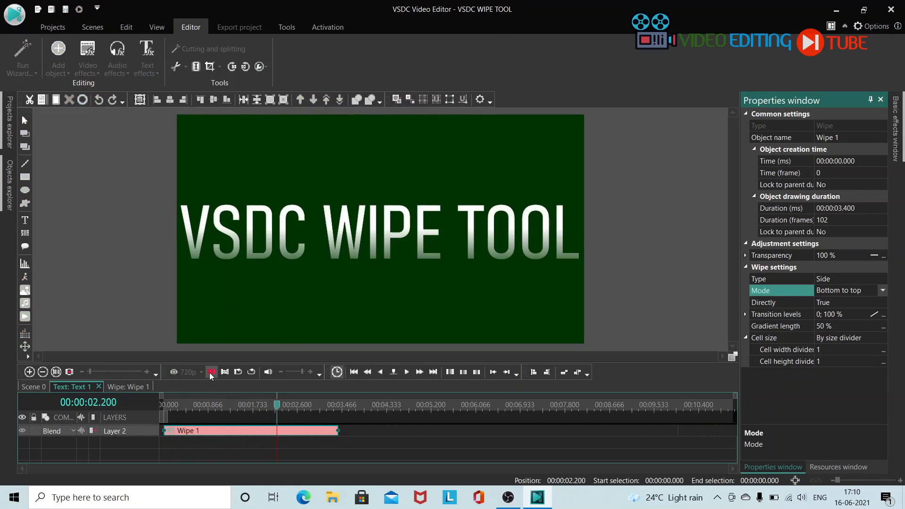
click(211, 373)
Step: Change the Side wipe's mode to Top to bottom and preview the effect from 00:00:00.200
click(172, 408)
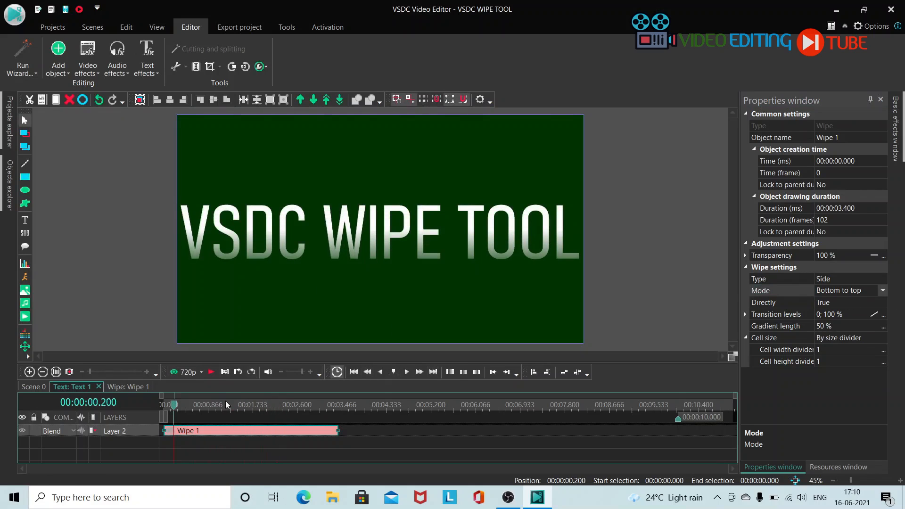
click(872, 289)
click(883, 291)
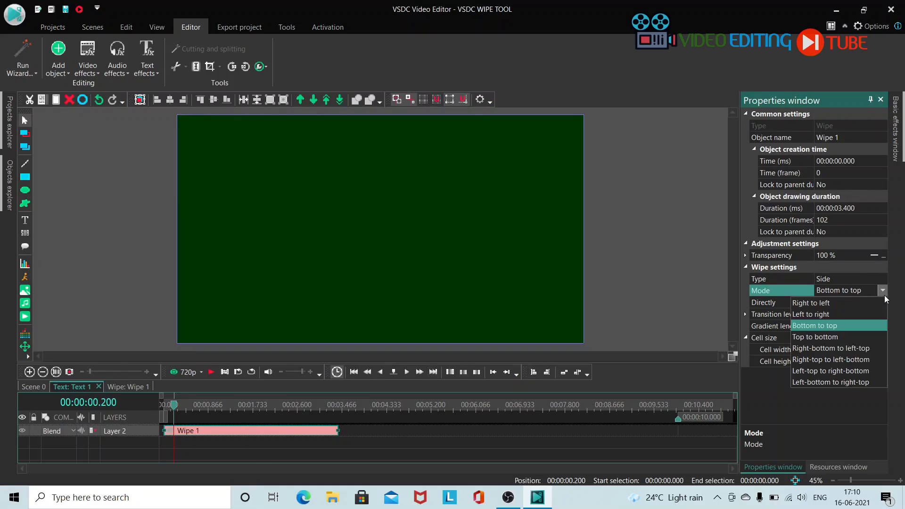
click(819, 337)
click(211, 372)
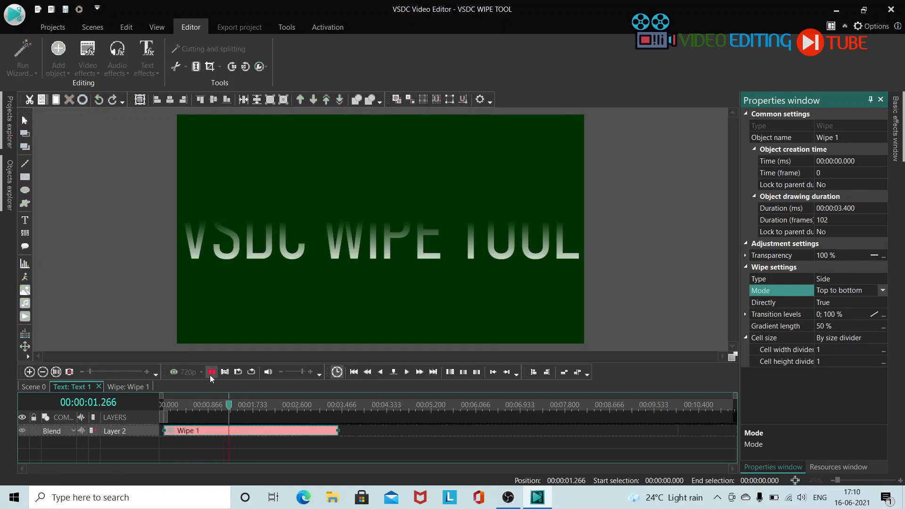
click(211, 372)
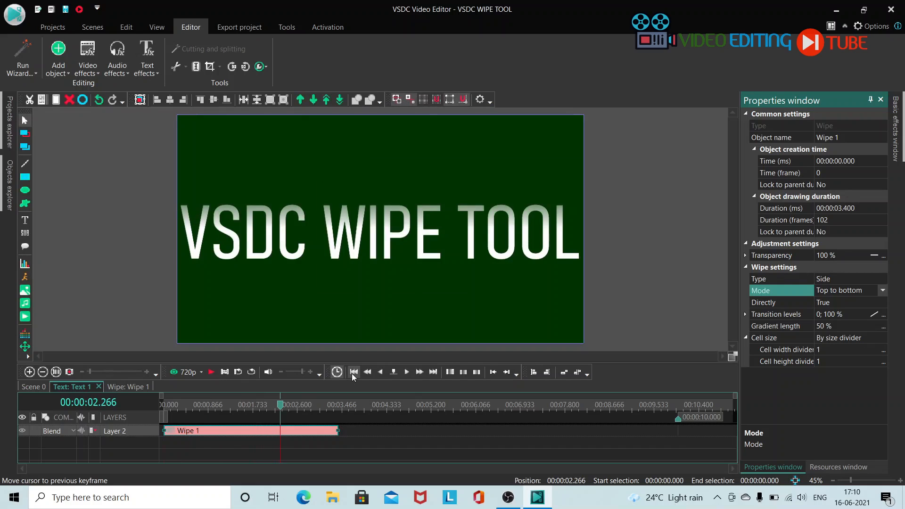
Step: Return the playhead to 00:00:00.000 and change the Side wipe's mode to Right-bottom to left-top
click(353, 372)
click(879, 294)
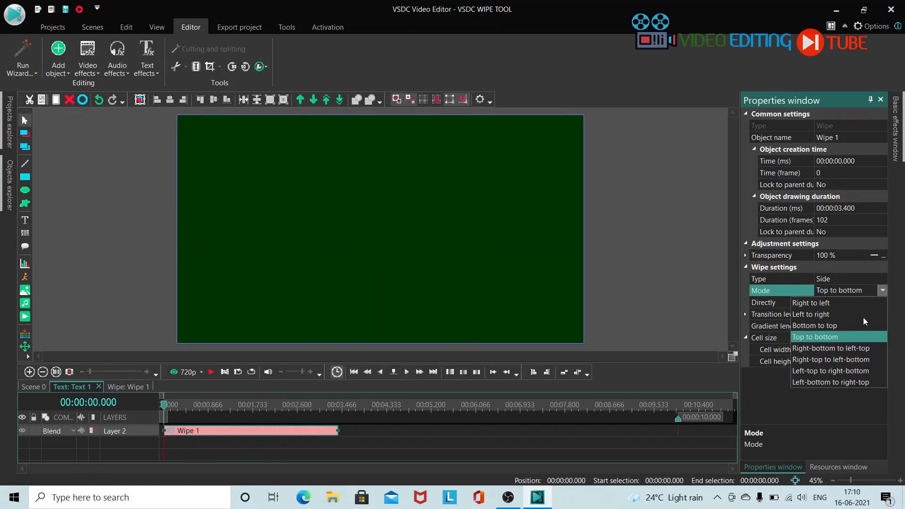
click(809, 354)
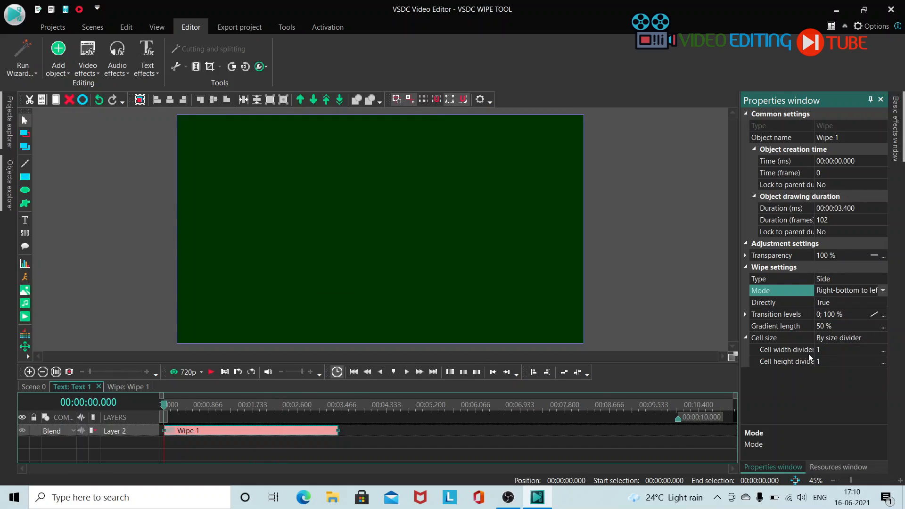
Step: Preview the Side wipe's Right-bottom to left-top mode on the text and return the playhead to 00:00:00.000
click(210, 373)
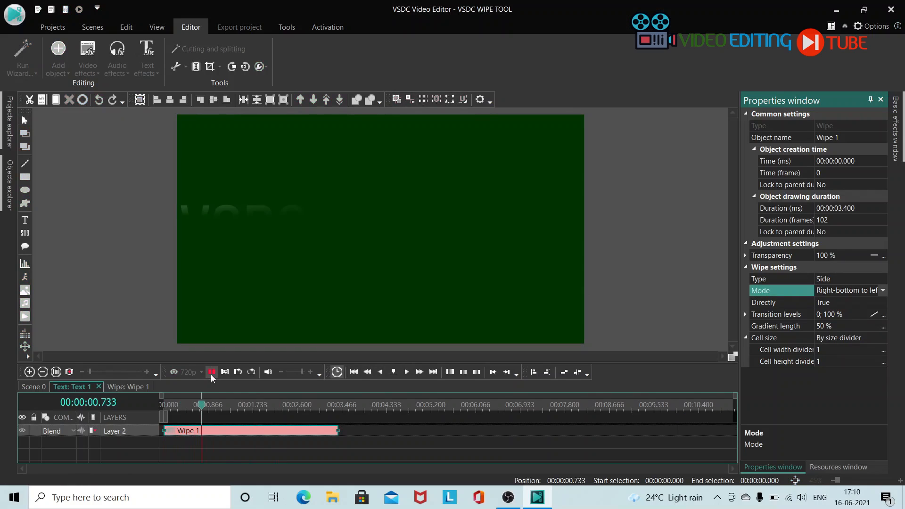
click(212, 373)
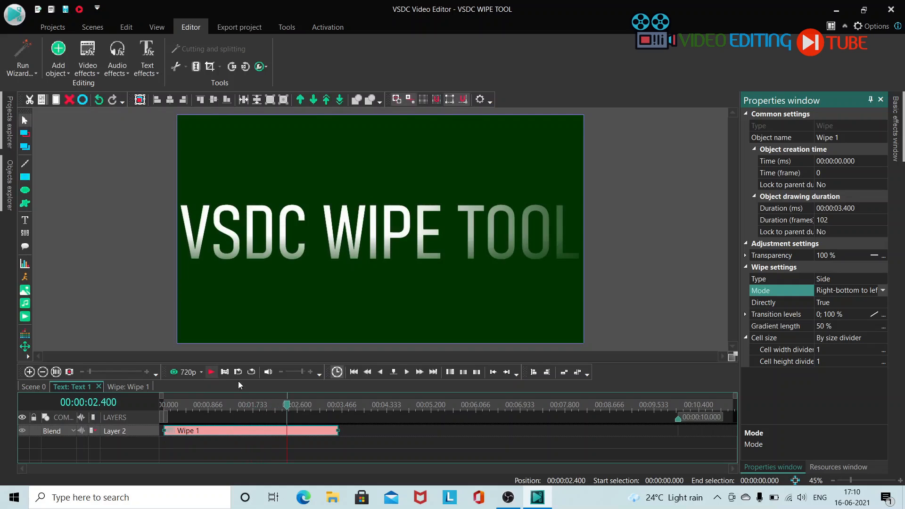
click(337, 373)
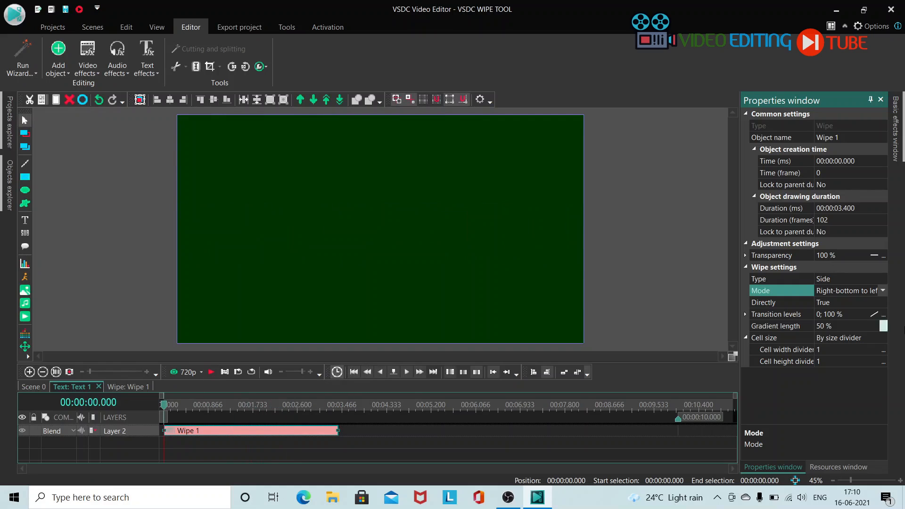
Step: Change the Side wipe's mode to Right-top to left-bottom, preview it, and return the playhead to 00:00:00.000
click(883, 290)
click(823, 359)
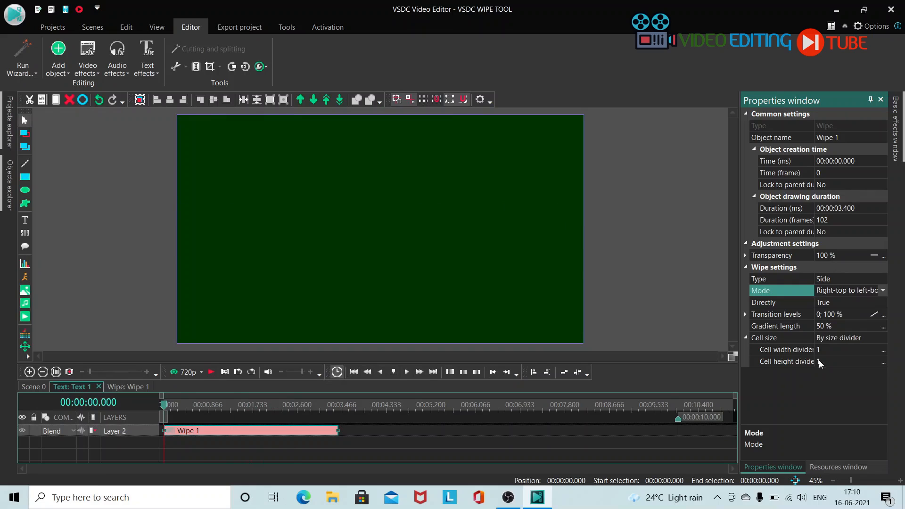
click(214, 376)
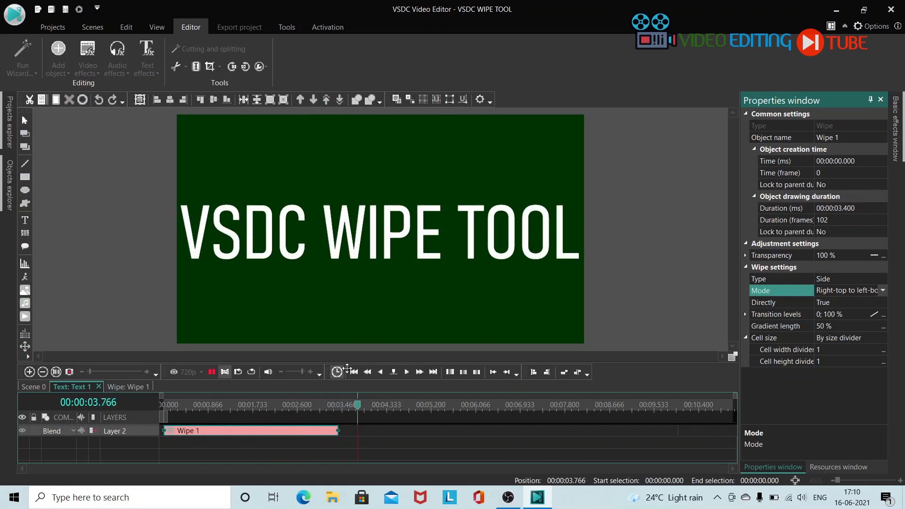
click(213, 374)
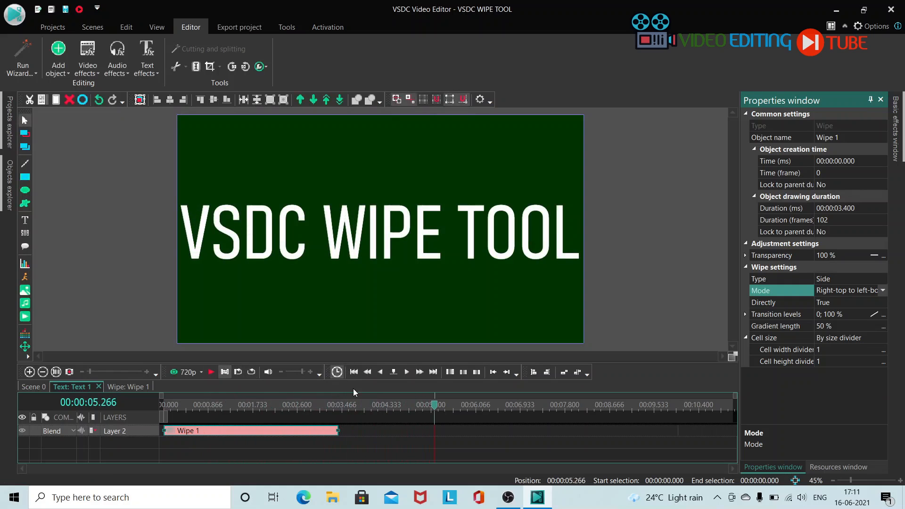
click(355, 373)
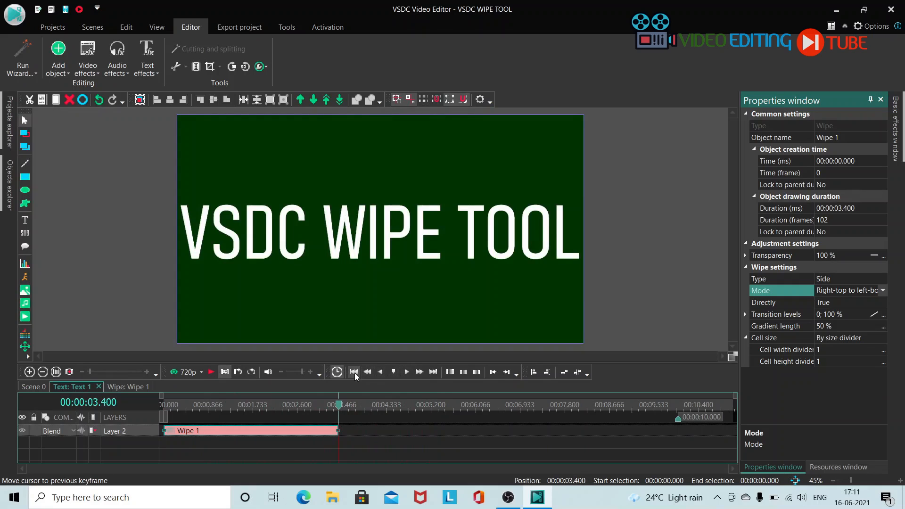
click(354, 372)
Step: Change the Side wipe's mode to Left-top to right-bottom, preview it, and return the playhead to 00:00:00.000
click(883, 291)
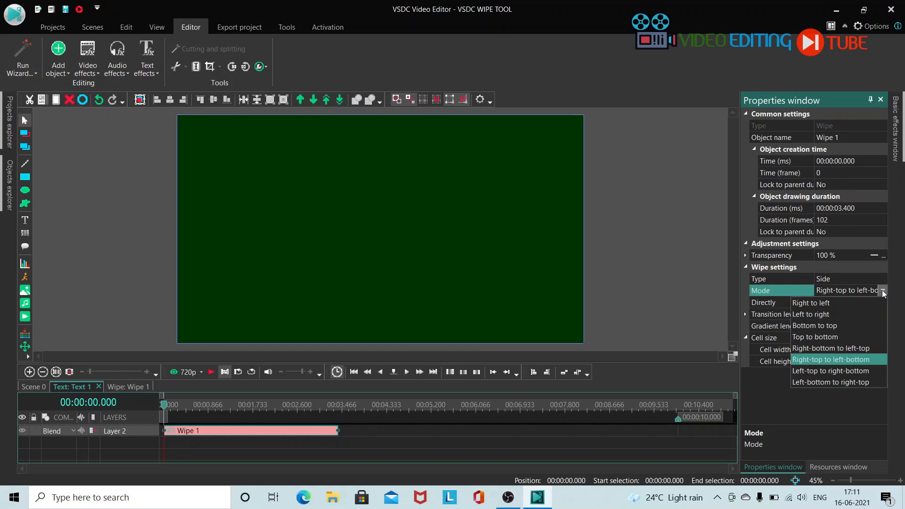
click(813, 371)
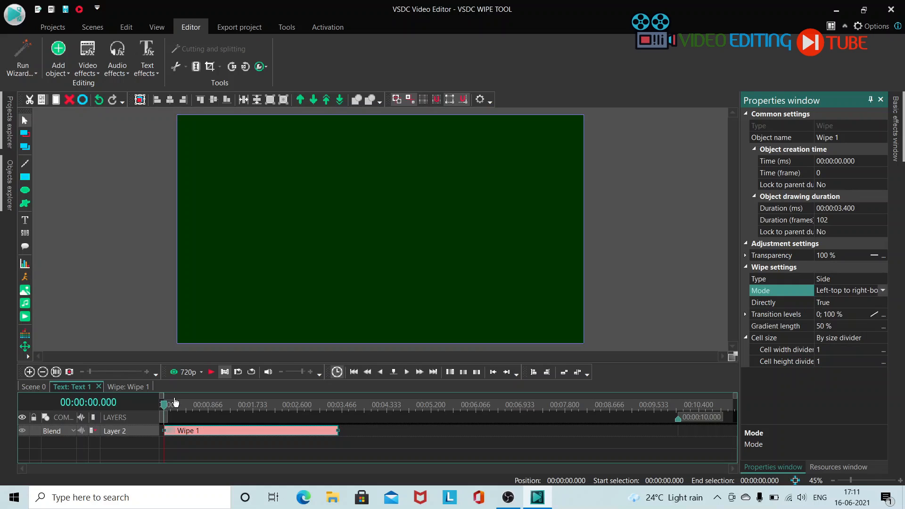
click(213, 377)
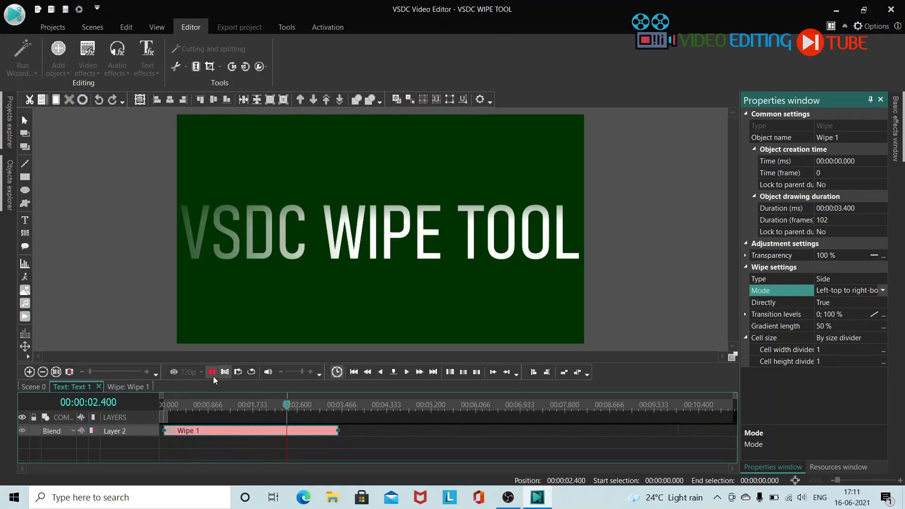
click(213, 376)
click(353, 372)
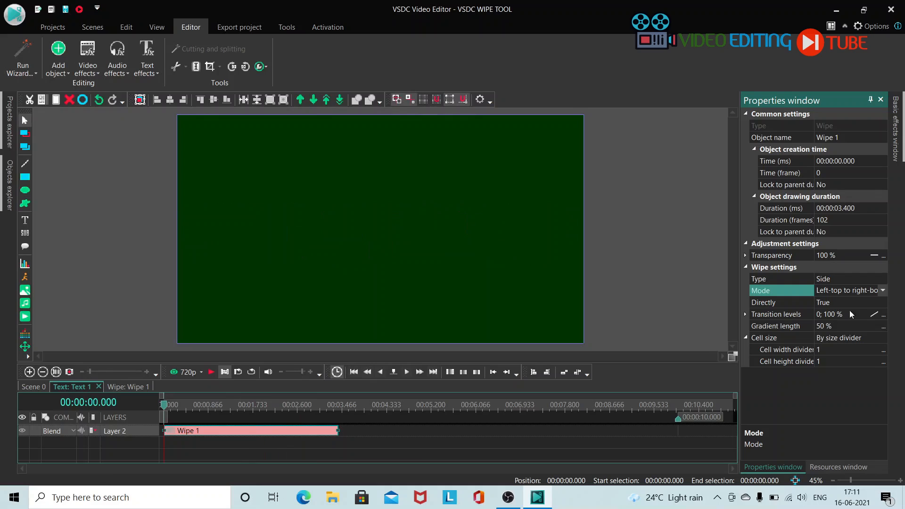
Step: Change the Side wipe's mode to Left-bottom to right-top and preview the effect on the text
click(886, 294)
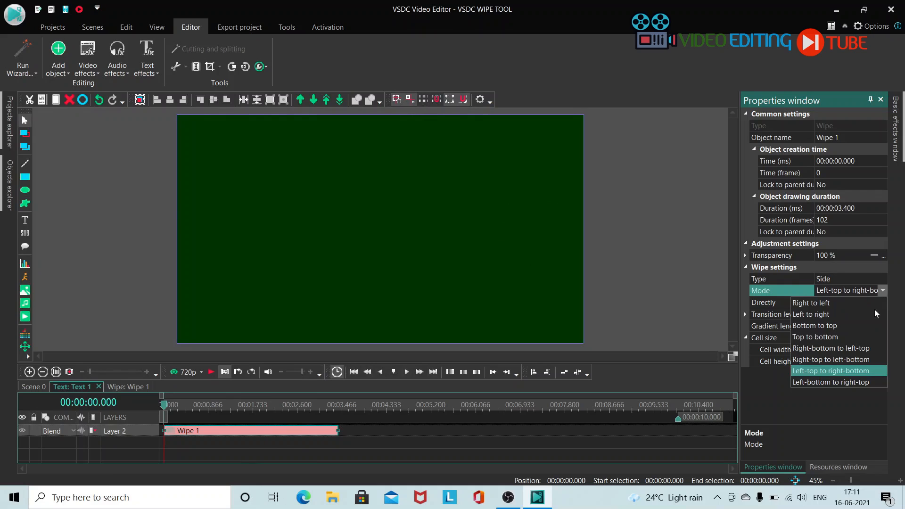
click(820, 383)
click(211, 373)
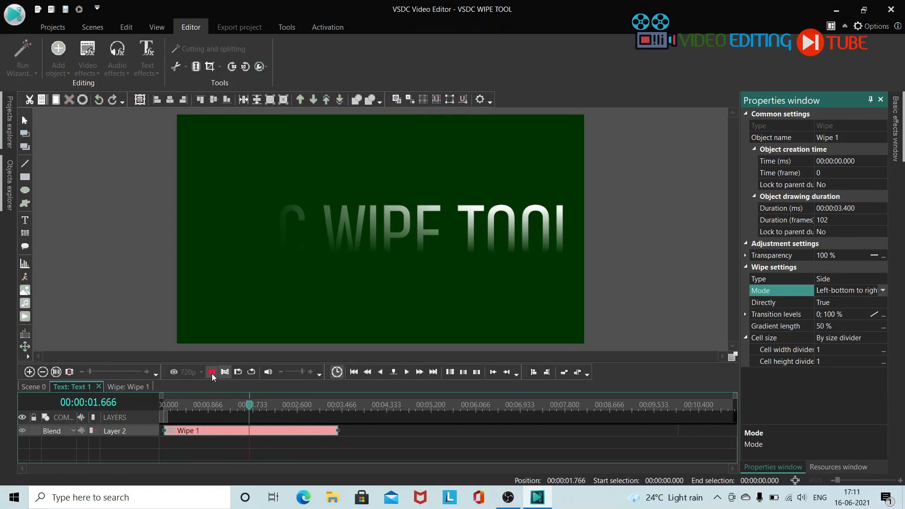
click(211, 373)
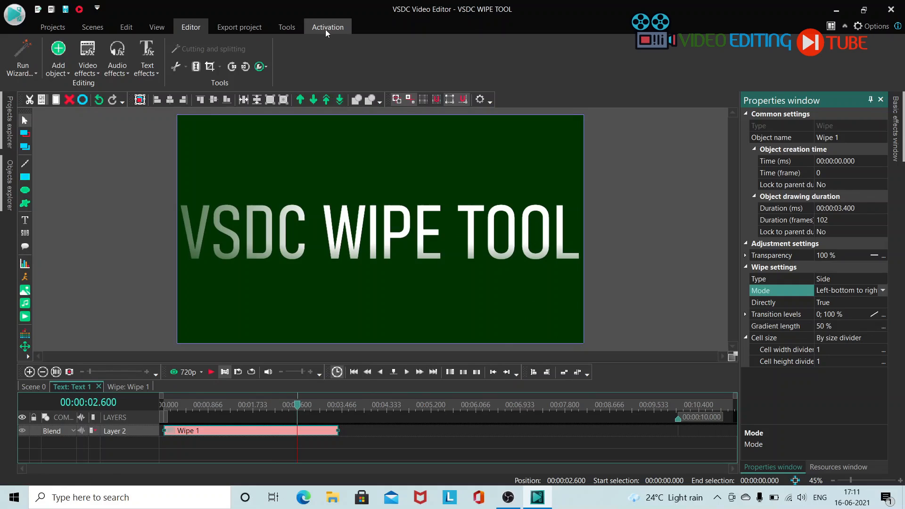
Step: Set the Side wipe's mode to Right to left and preview the effect from 00:00:00.000, returning the playhead to the start
click(884, 291)
click(884, 291)
click(883, 291)
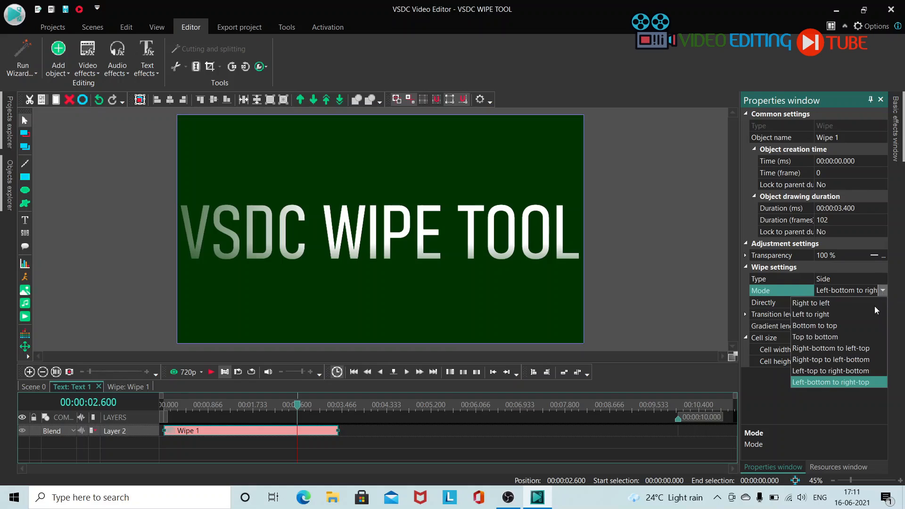
click(845, 302)
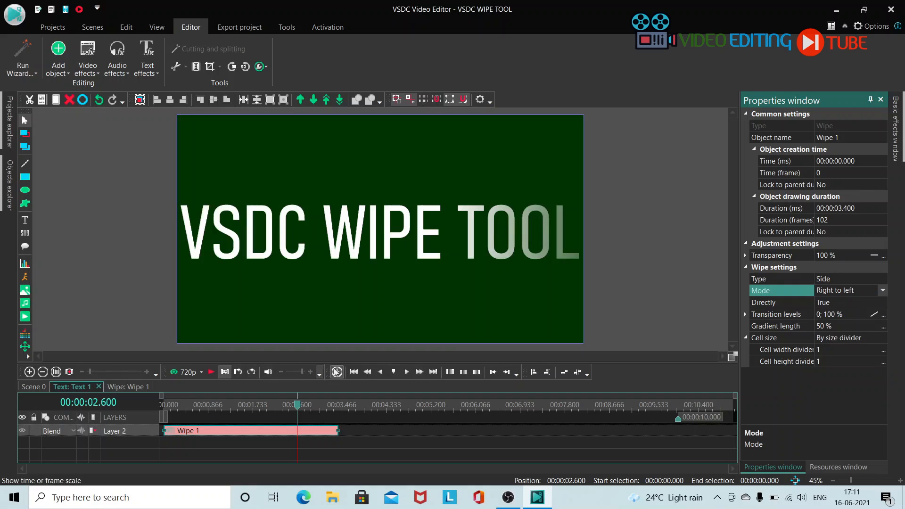
click(354, 371)
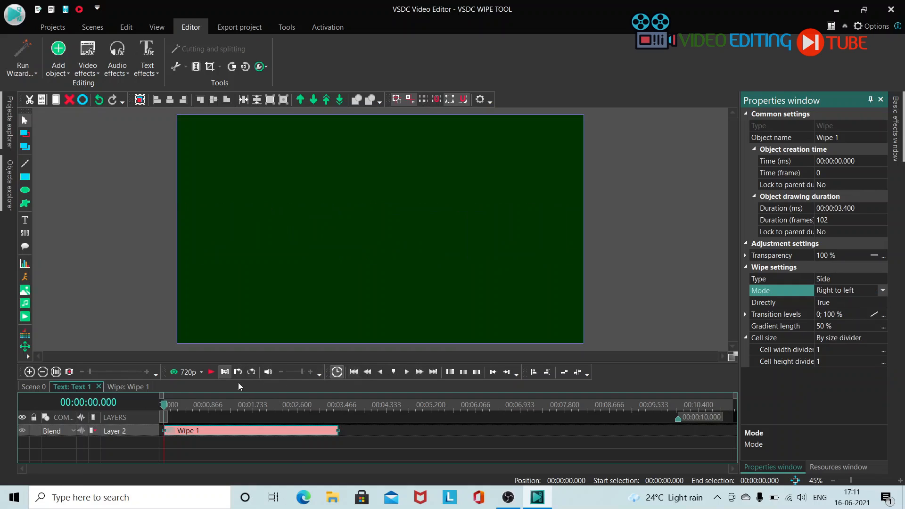
click(210, 373)
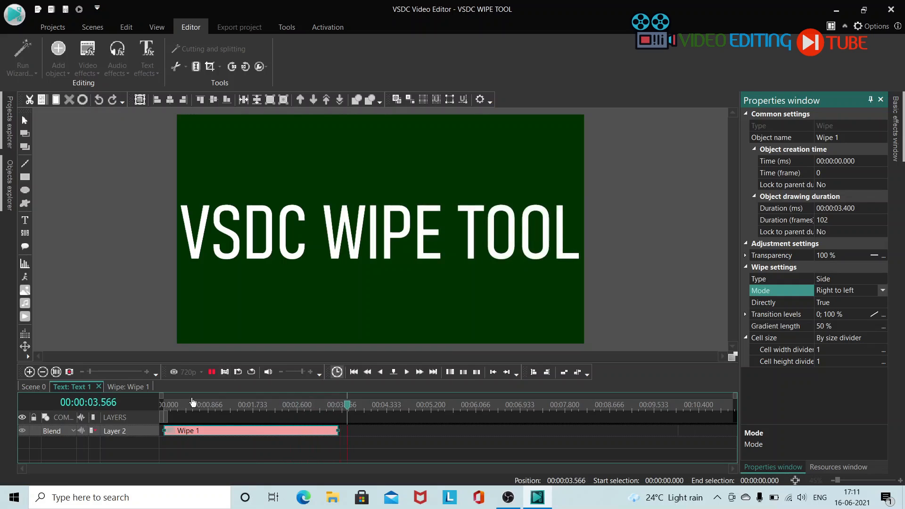
click(210, 372)
click(354, 372)
click(354, 372)
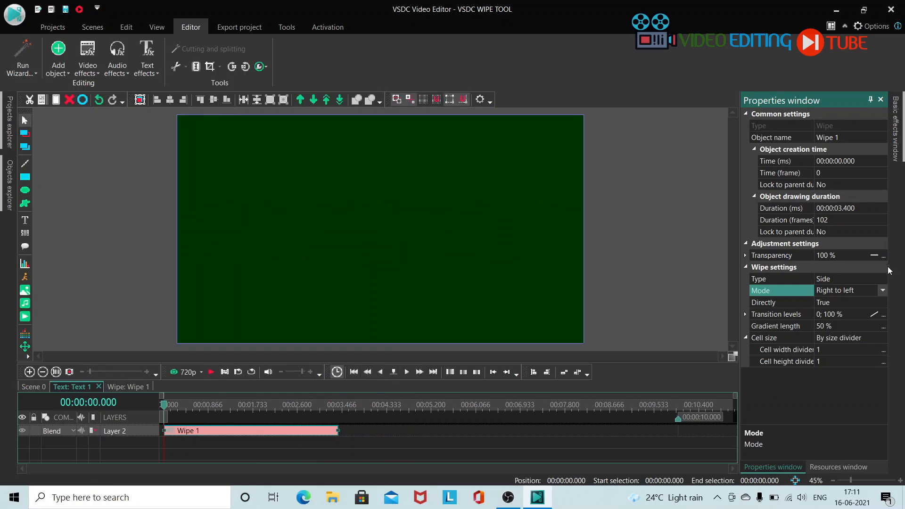
Step: Export the project for the Web in the YouTube format and decline uploading the video to YouTube
click(337, 30)
click(242, 30)
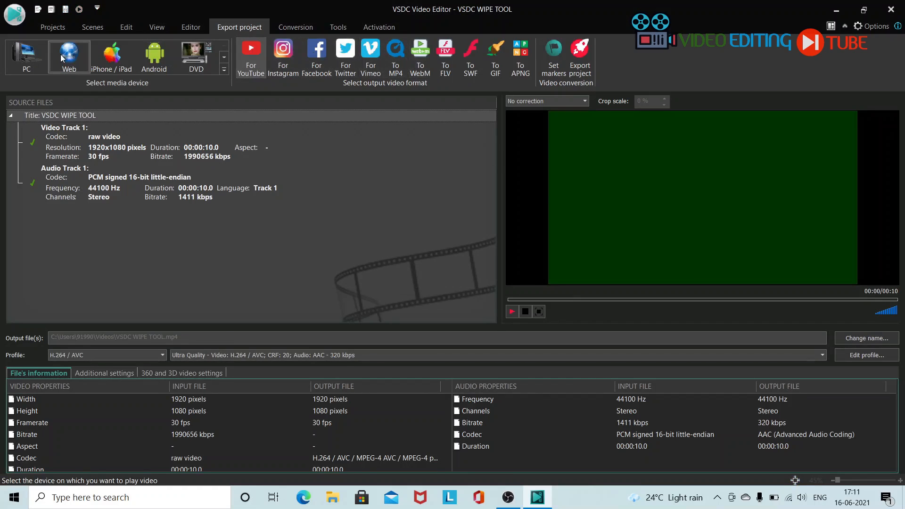
click(27, 59)
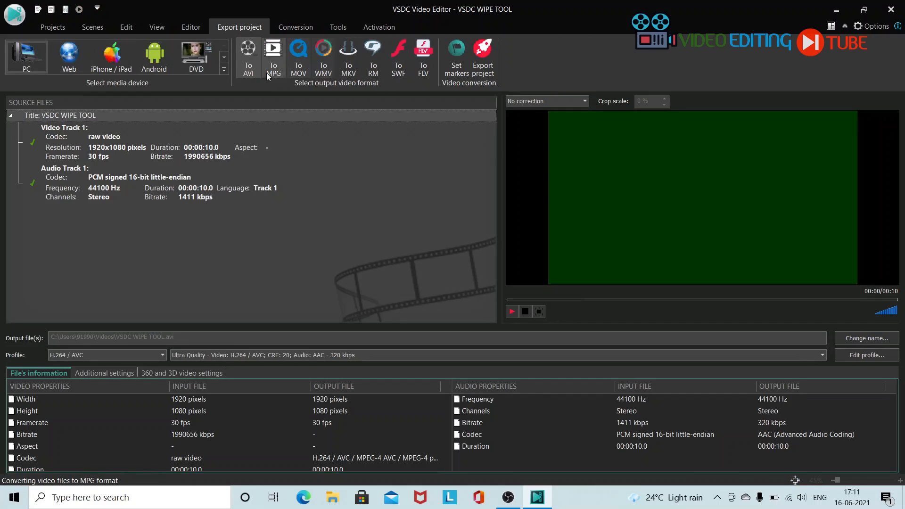
click(70, 57)
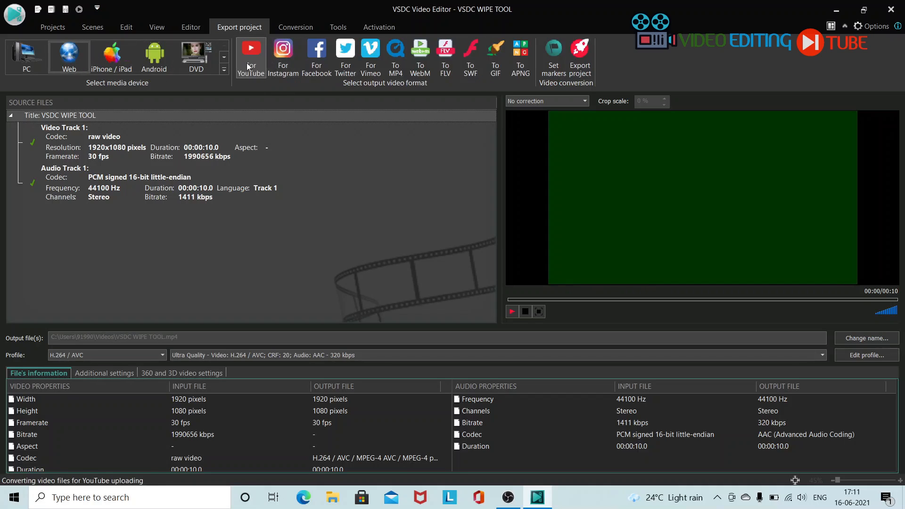
click(578, 64)
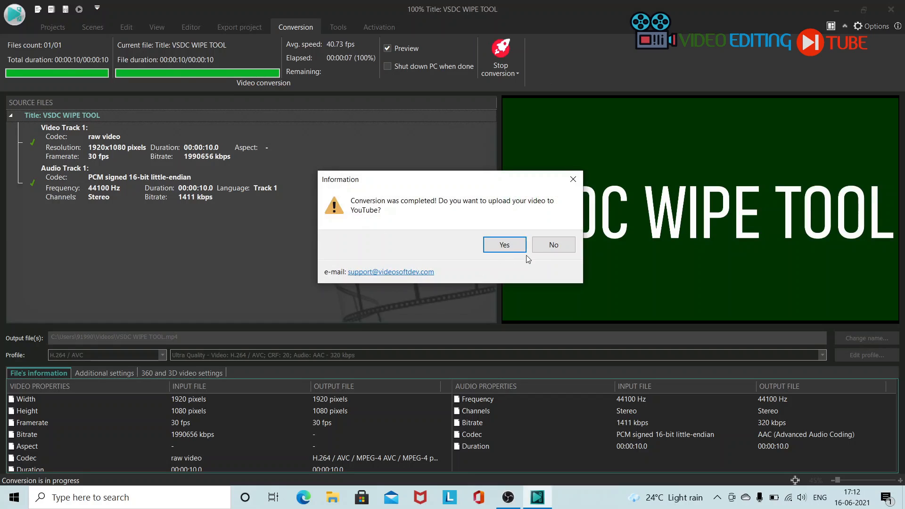
click(553, 243)
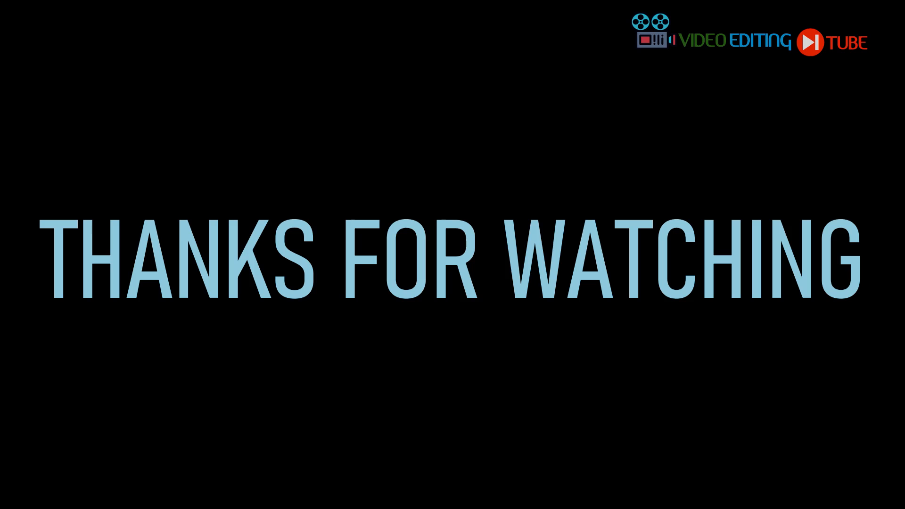